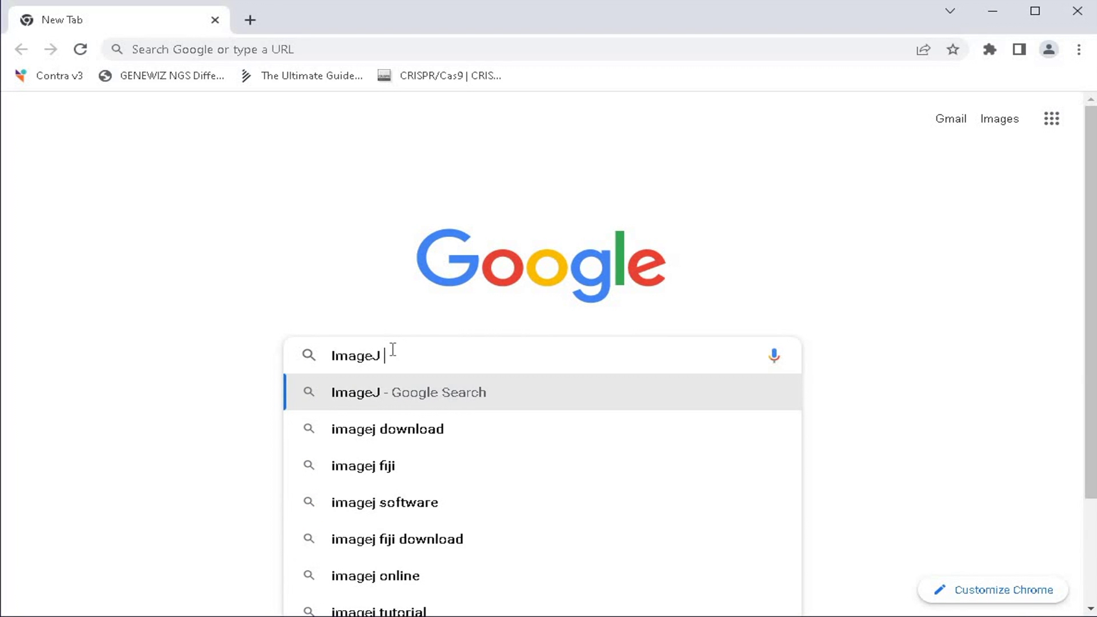
Search Google for 'ImageJ software' and open the ImageJ download page on imagej.nih.gov
text(software)
key(Return)
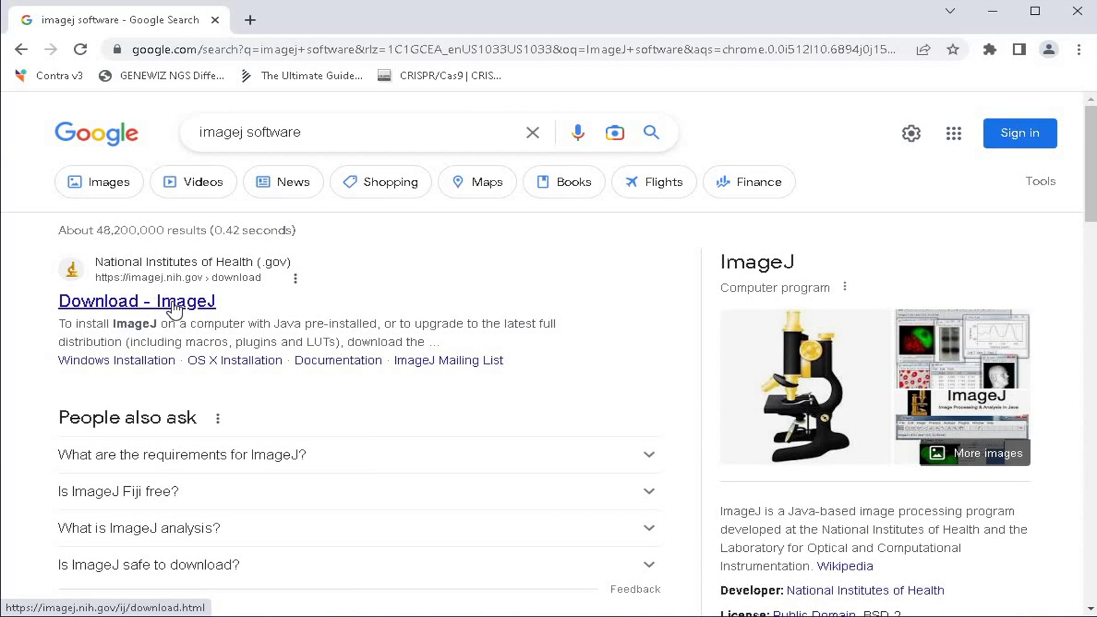
click(164, 308)
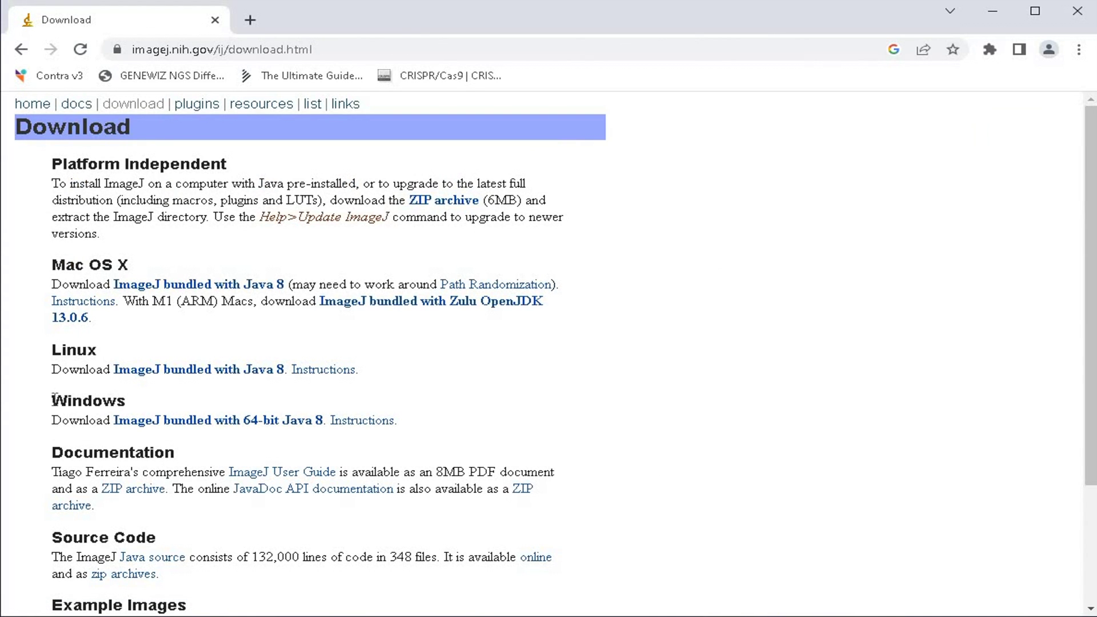
Save the Windows 64-bit Java 8 bundle as ij153-win-java8.zip and show it in File Explorer
right_click(285, 424)
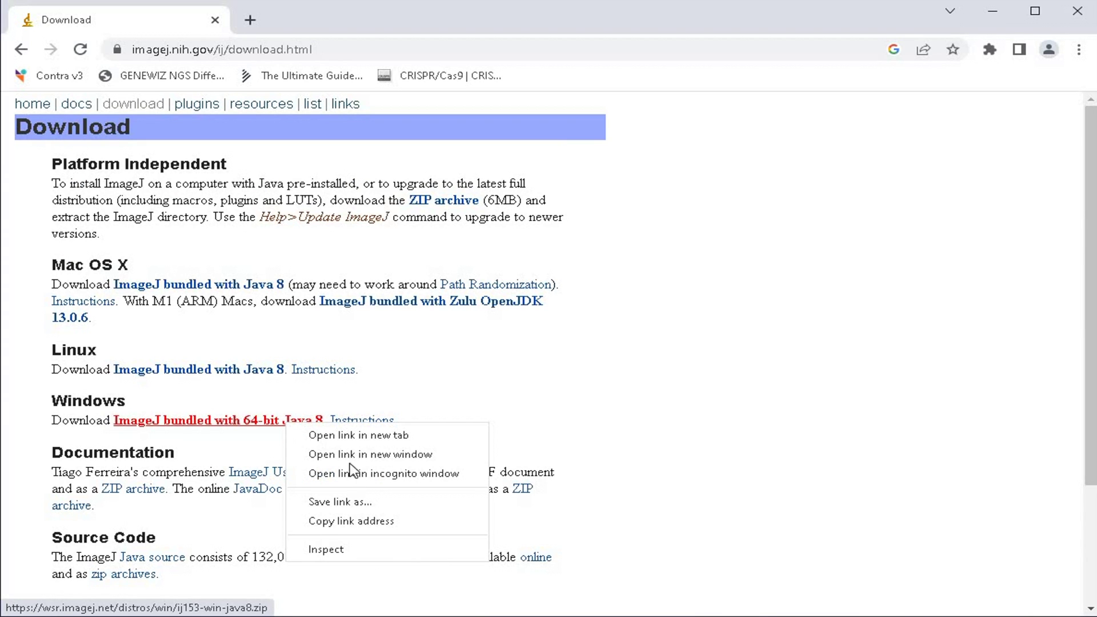
click(369, 502)
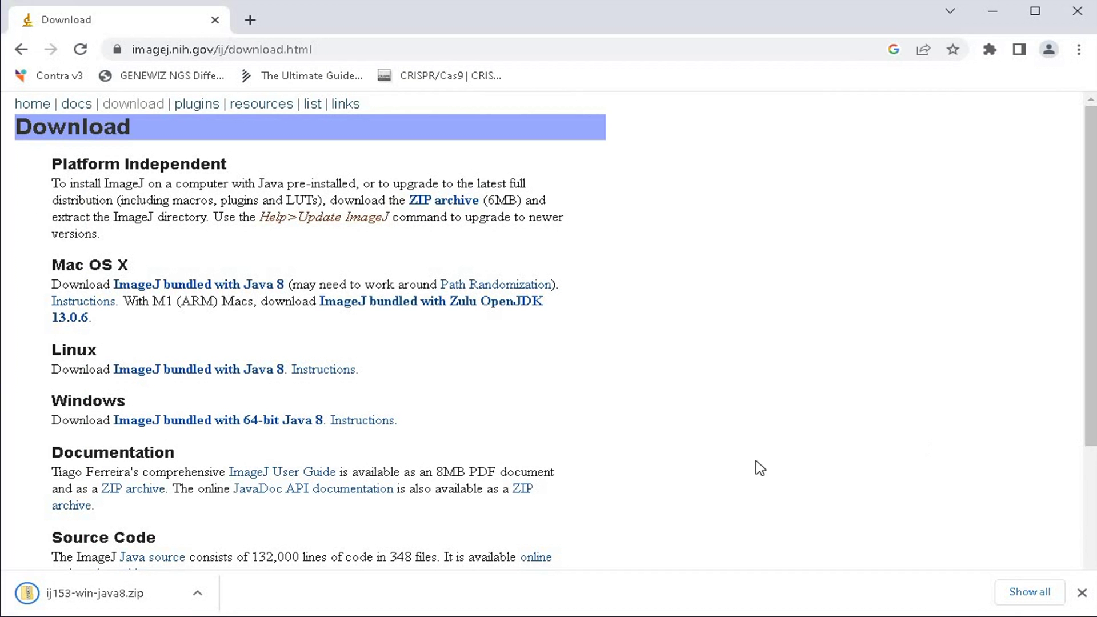
click(103, 600)
key(ctrl+j)
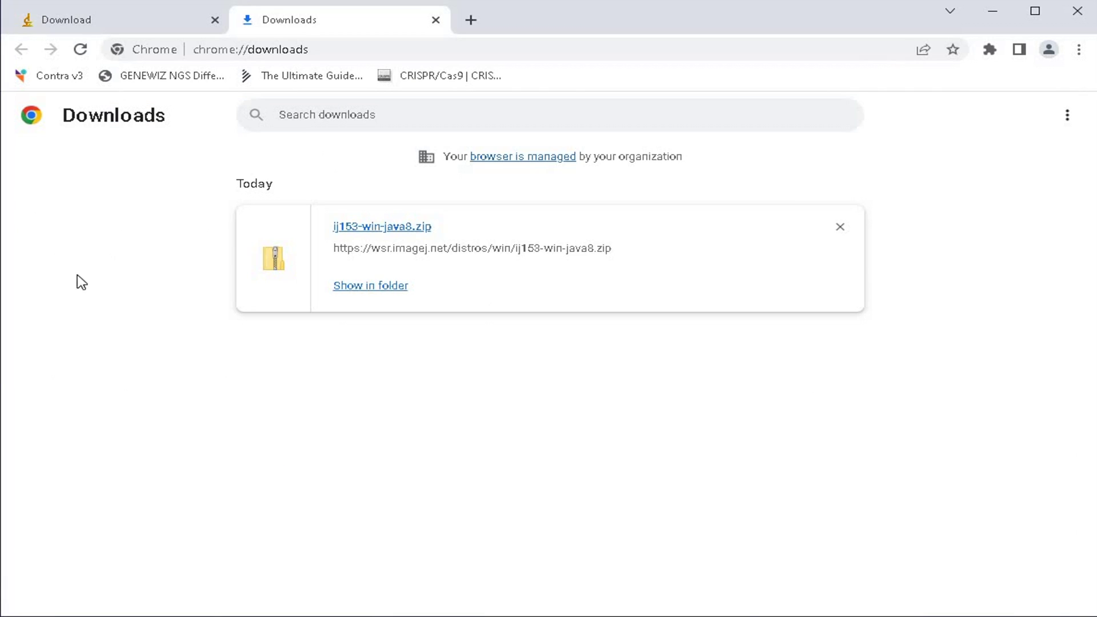
click(390, 287)
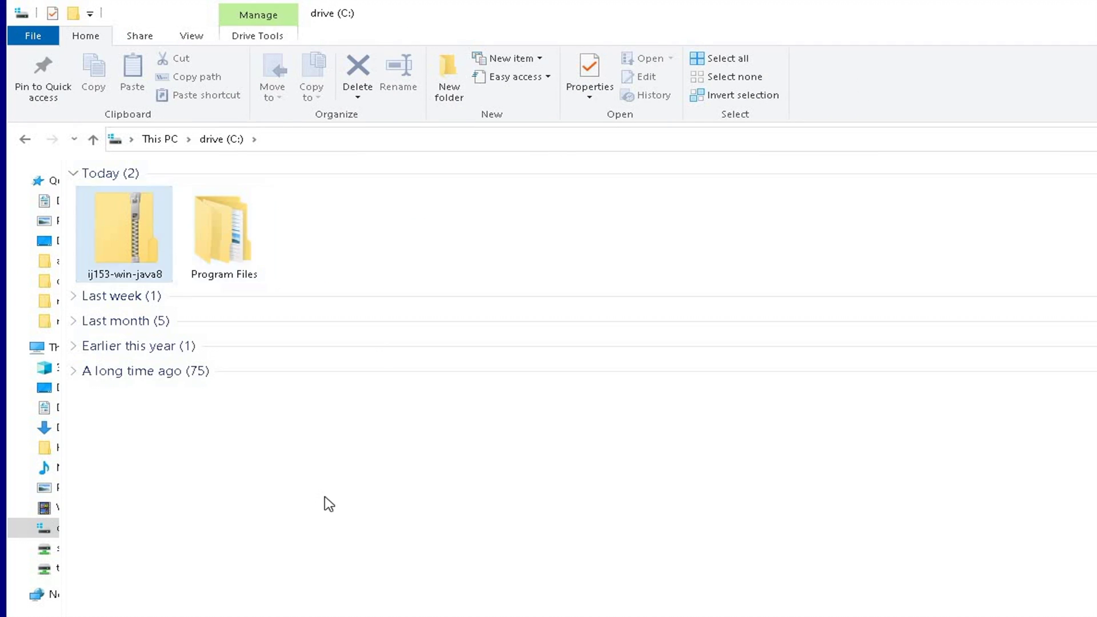
Extract ij153-win-java8.zip to C:\ij153-win-java8 and run ImageJ 1.53t from the extracted folder
right_click(166, 237)
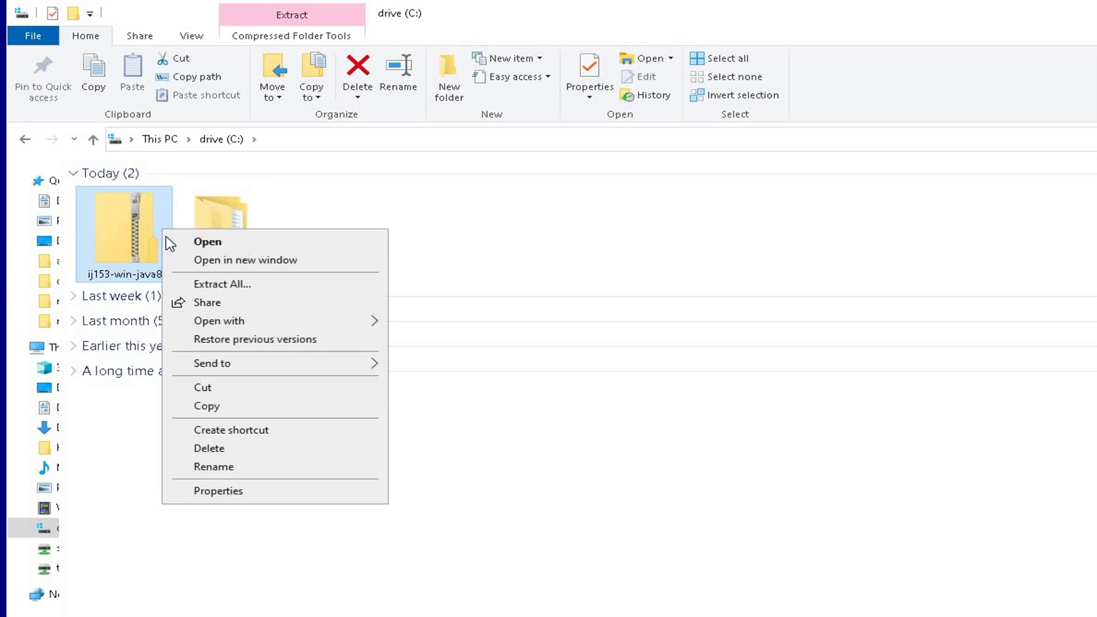
click(296, 290)
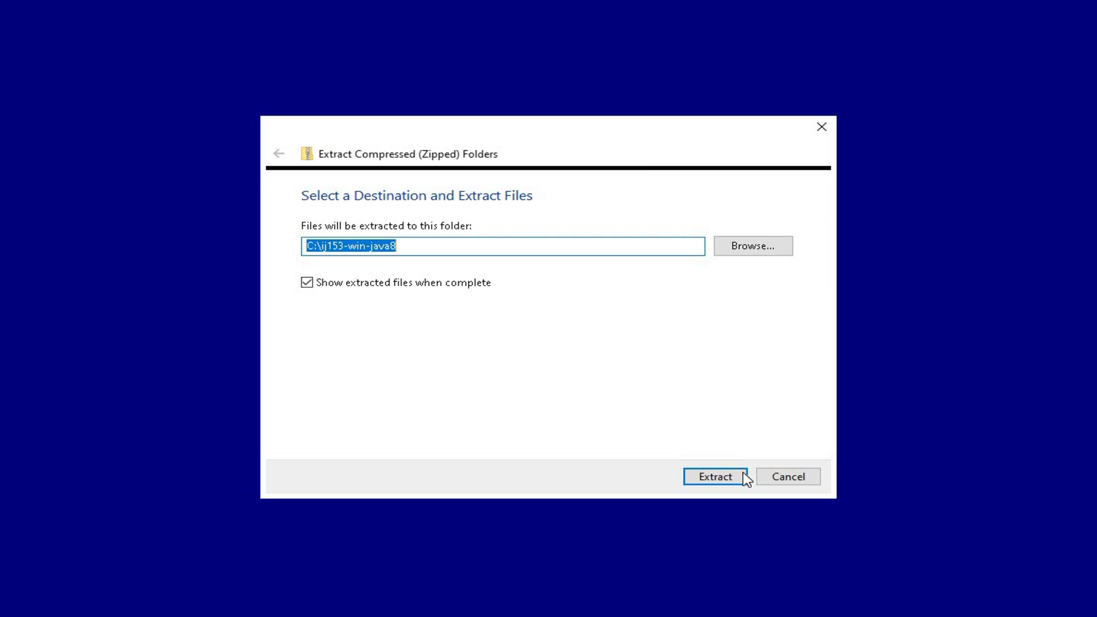
click(745, 478)
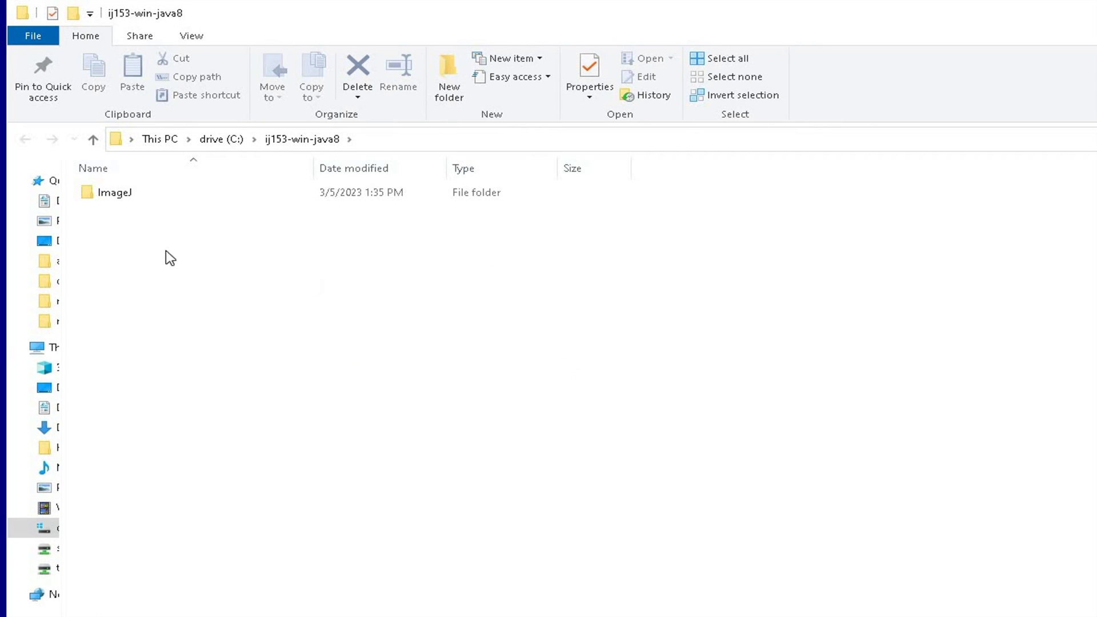
double_click(175, 198)
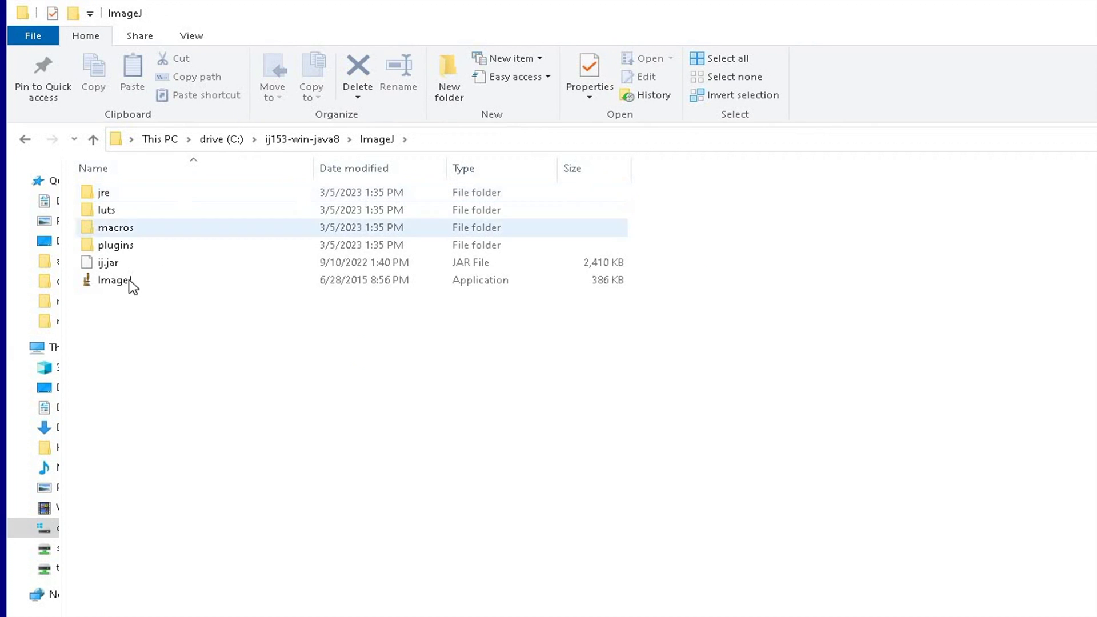
double_click(175, 282)
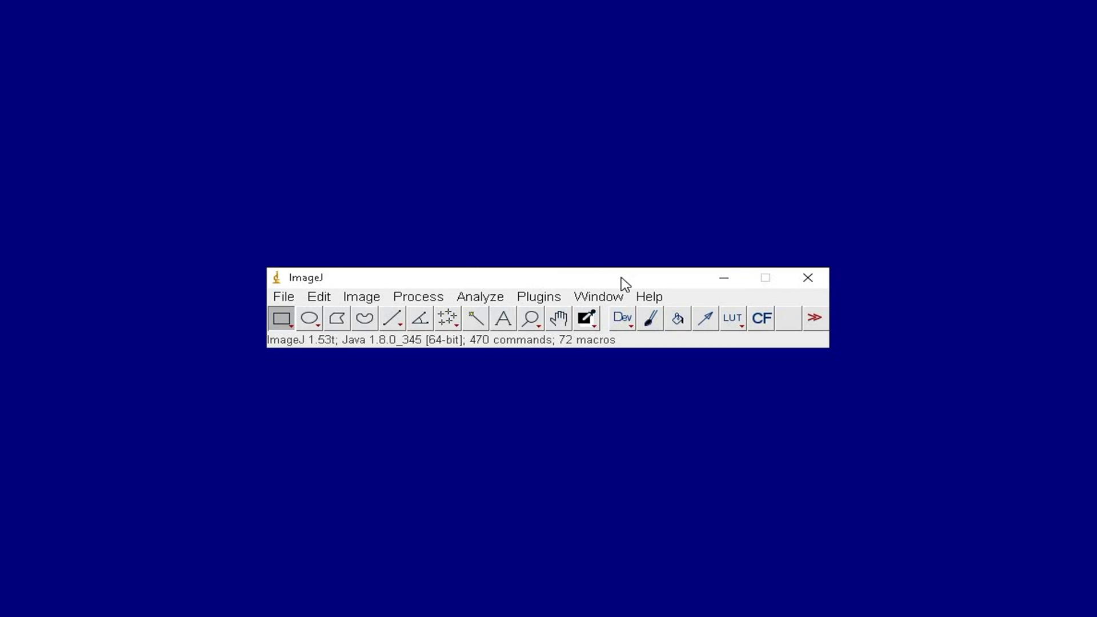
Send the ImageJ application to the desktop as an 'ImageJ - Shortcut'
click(808, 278)
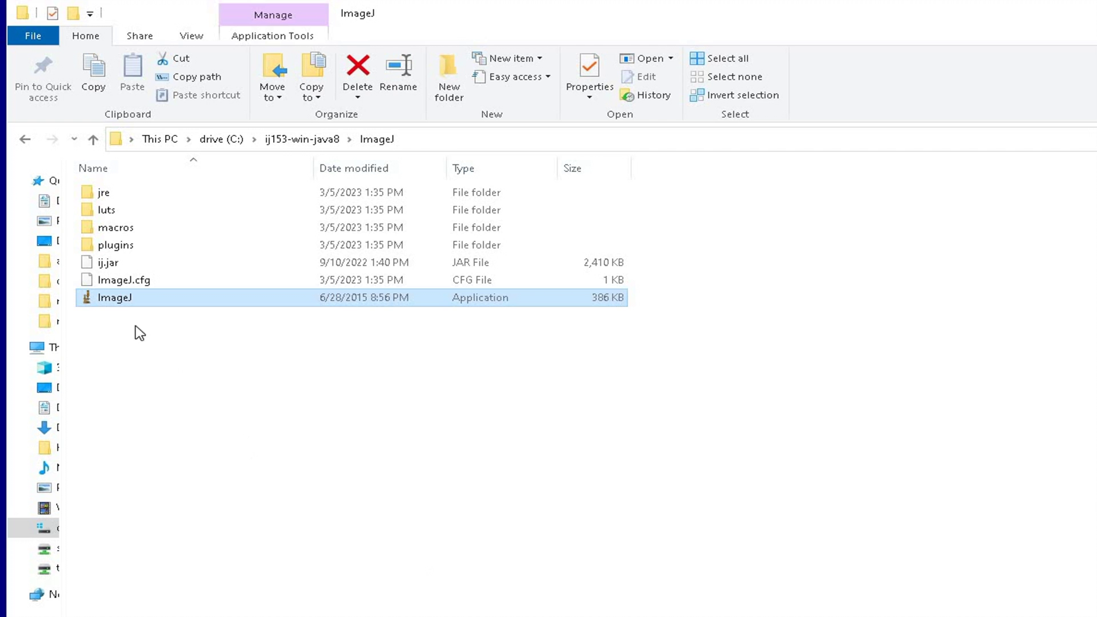
right_click(141, 301)
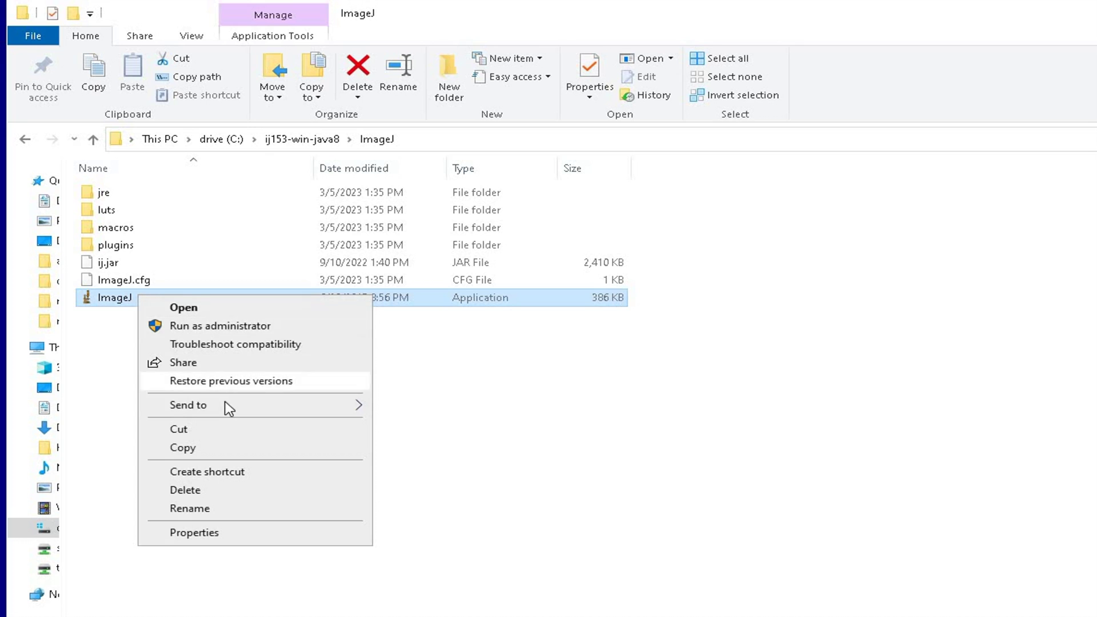
mouse_move(228, 407)
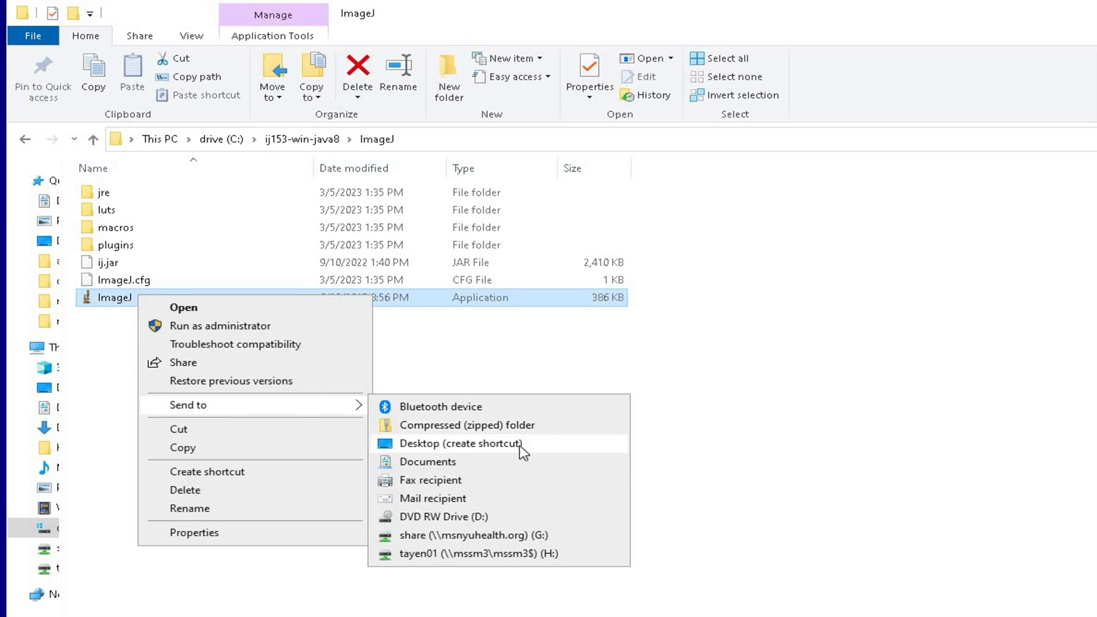
click(535, 452)
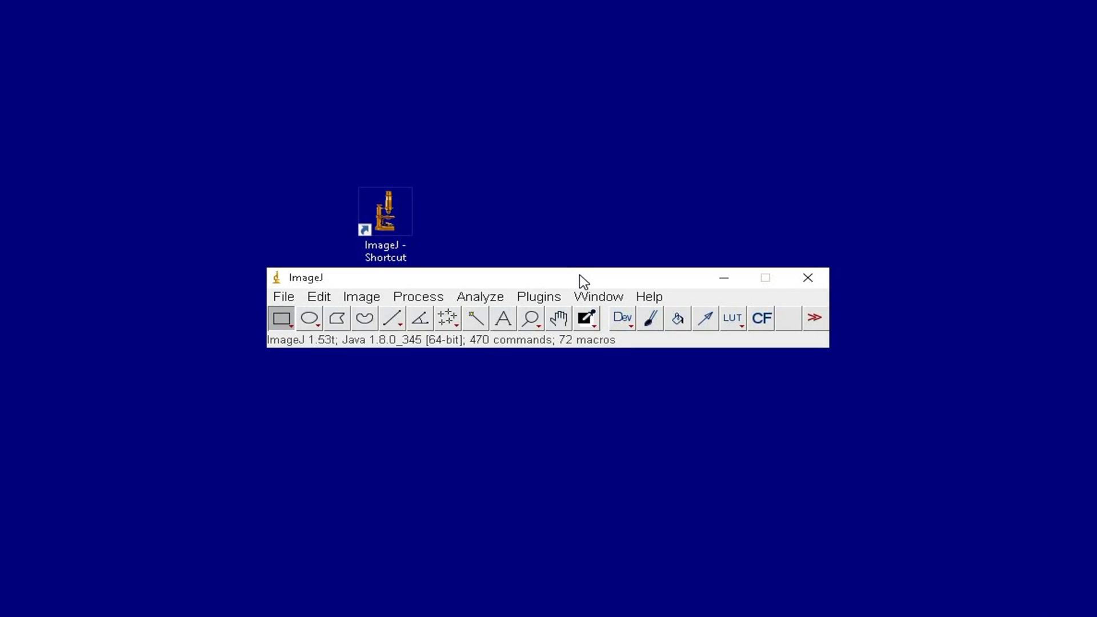
Run Help > Update ImageJ and confirm upgrading from v1.53t to v1.54b
click(660, 301)
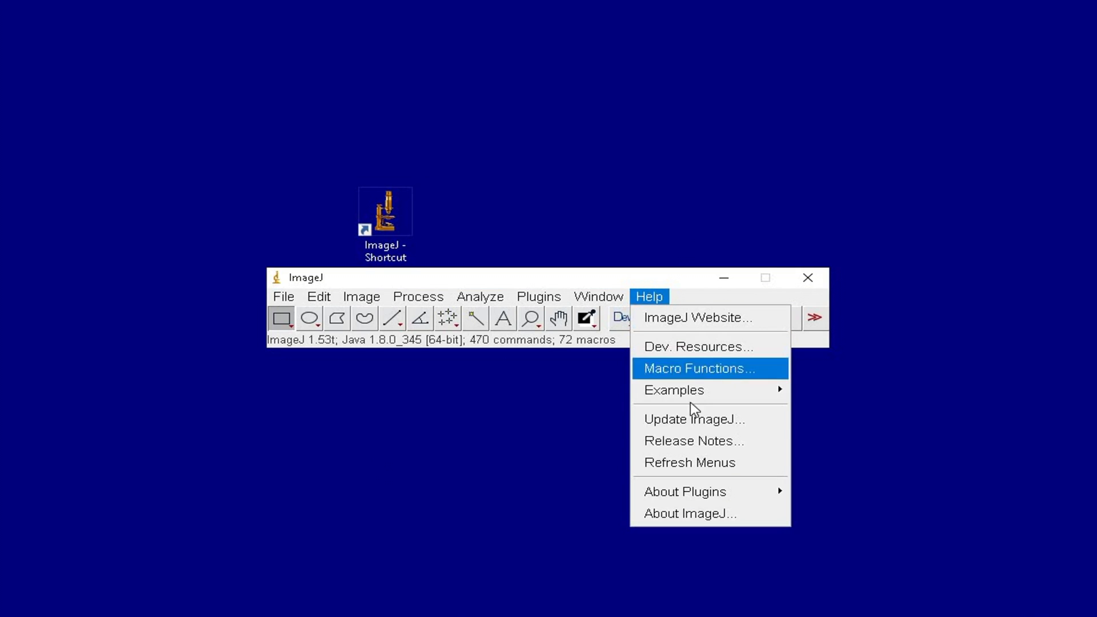
click(752, 429)
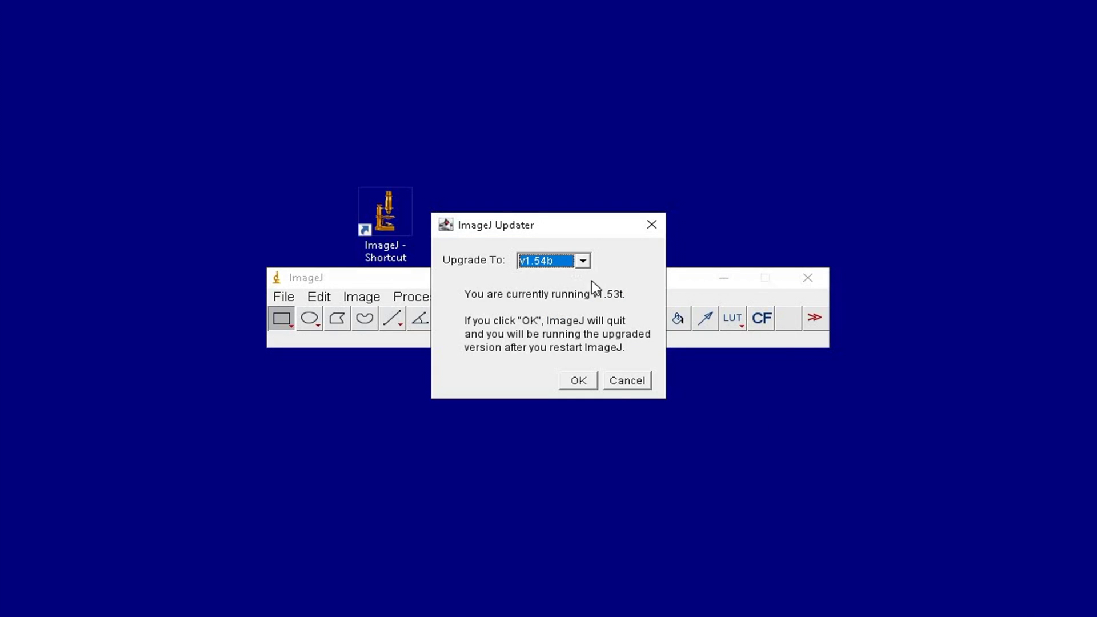
click(578, 381)
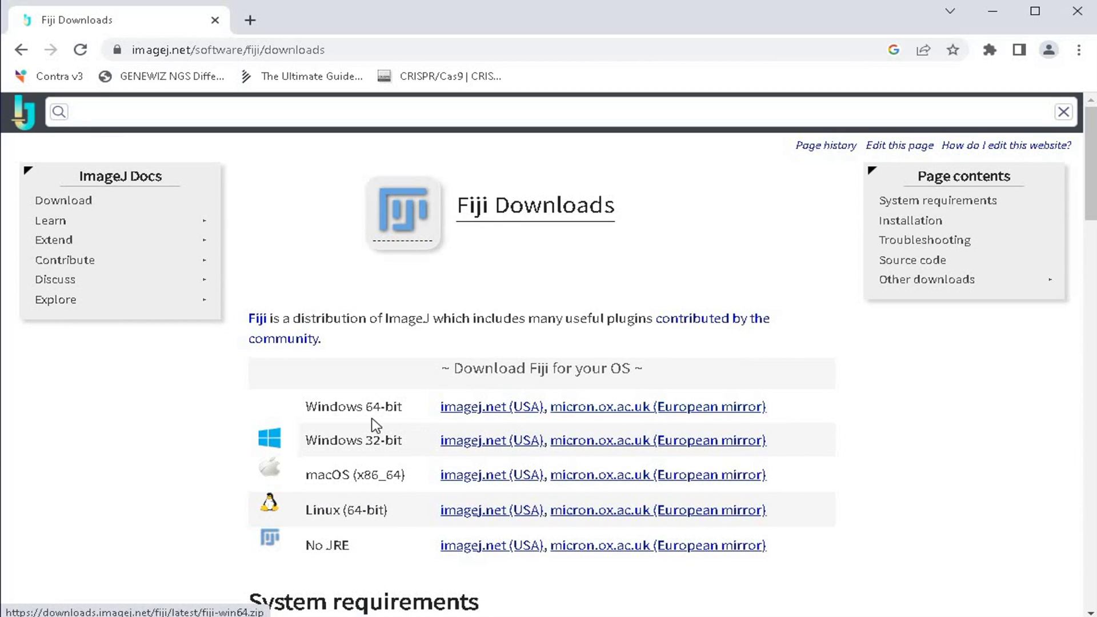
Save the Windows 64-bit Fiji package as fiji-win64.zip in the downloads folder
click(474, 410)
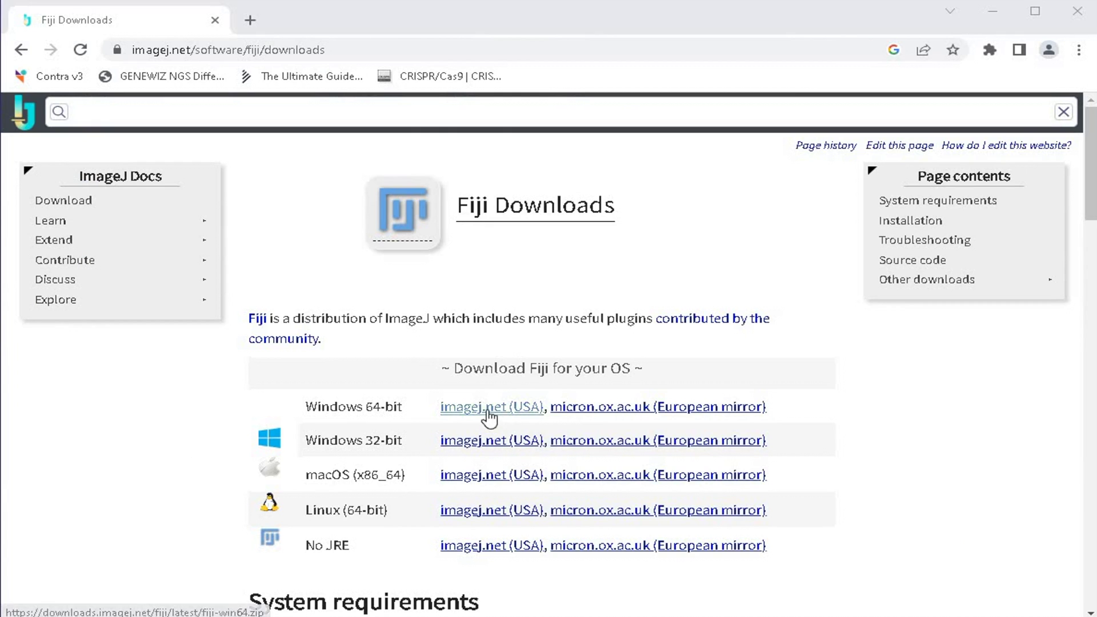
right_click(487, 409)
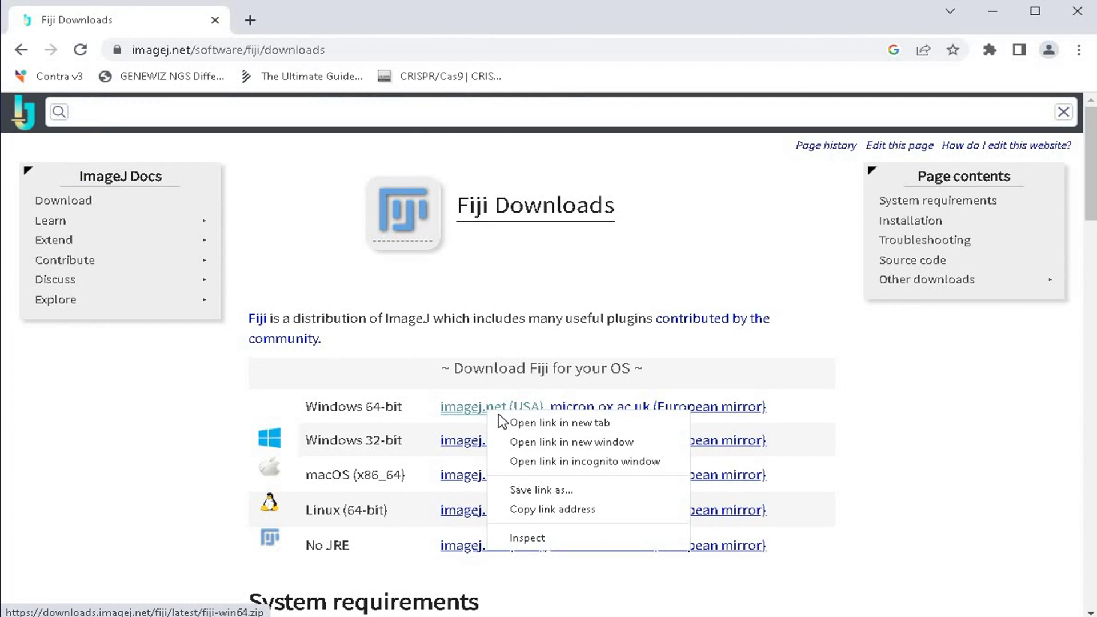
click(595, 490)
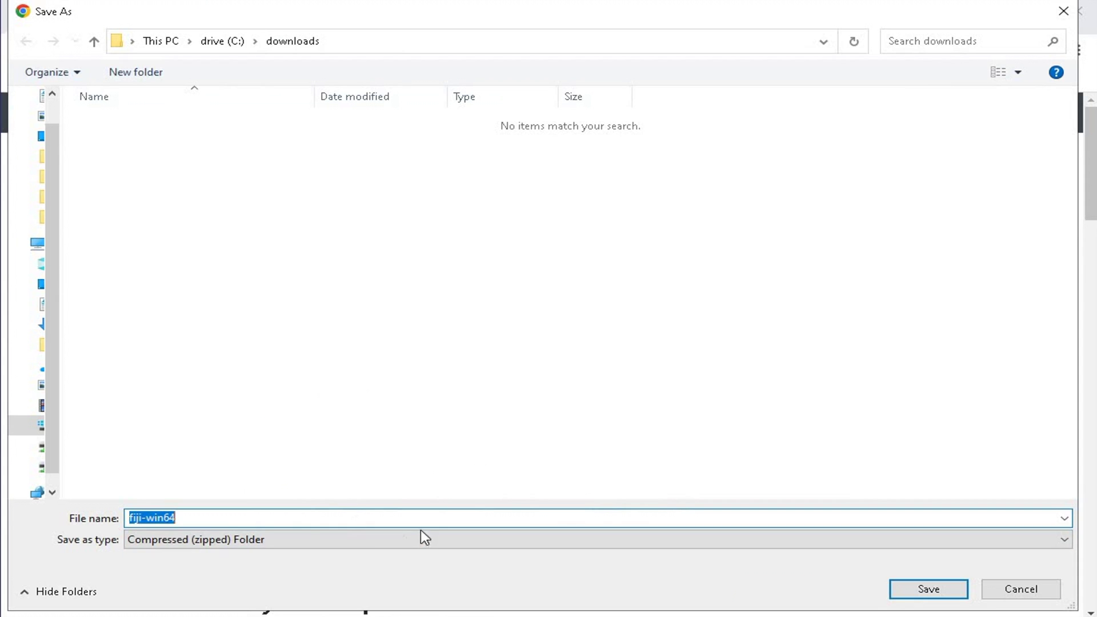
click(922, 591)
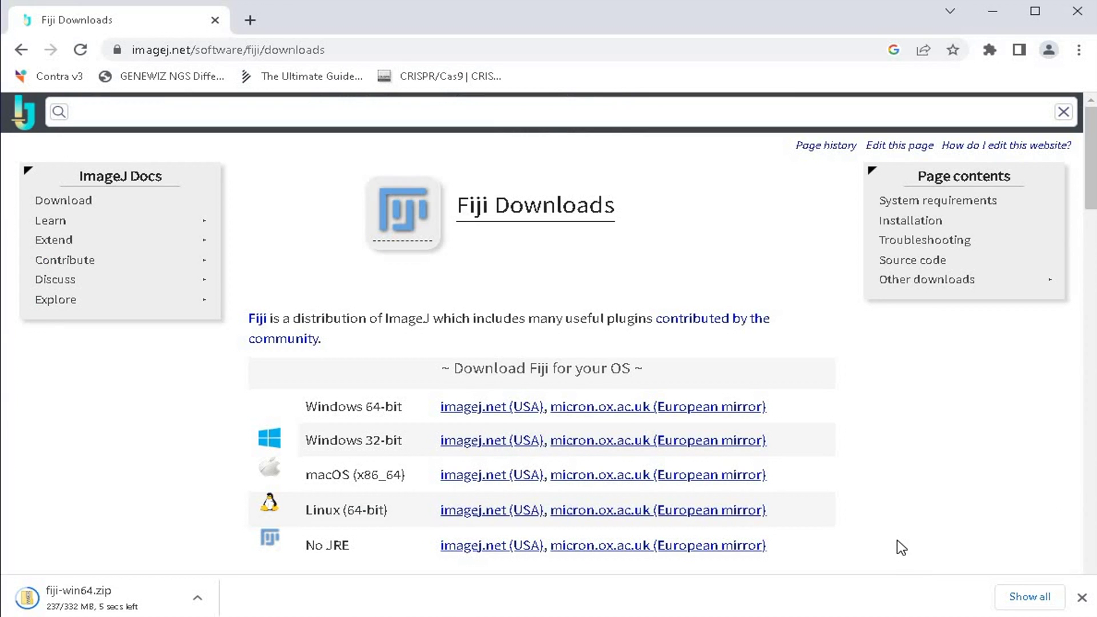
Show fiji-win64.zip in File Explorer and extract all its contents
click(1040, 597)
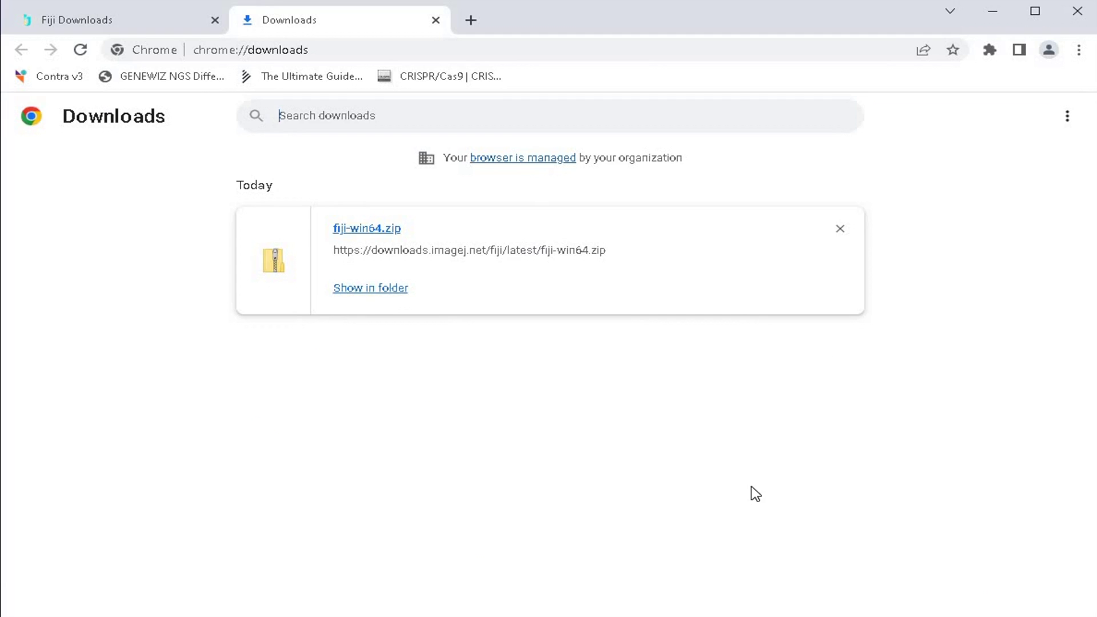
click(394, 288)
right_click(172, 196)
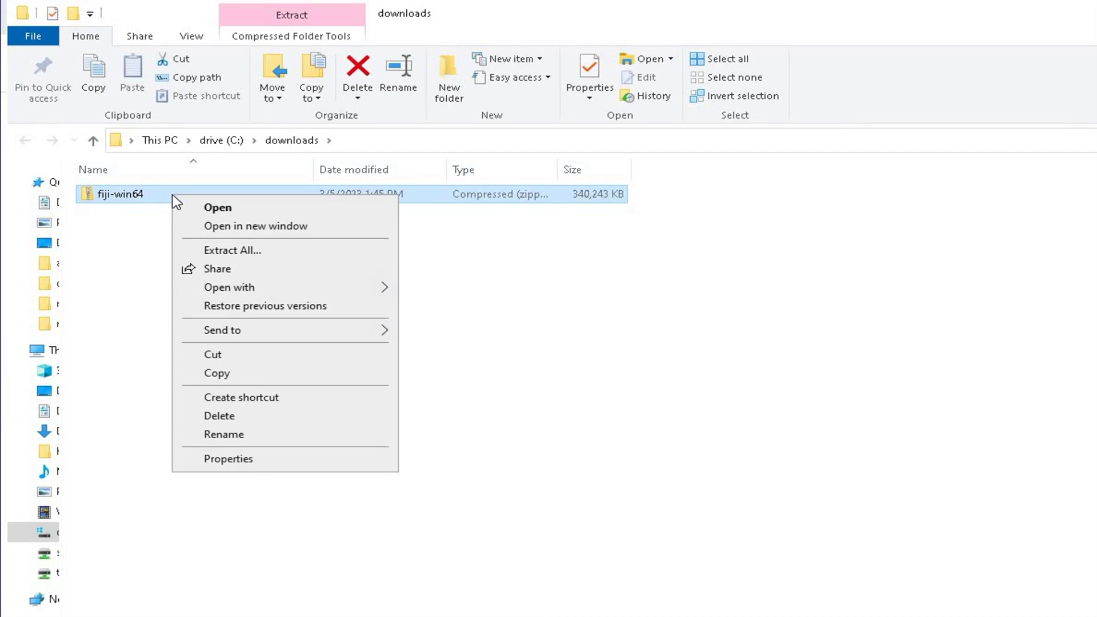
click(251, 249)
click(715, 477)
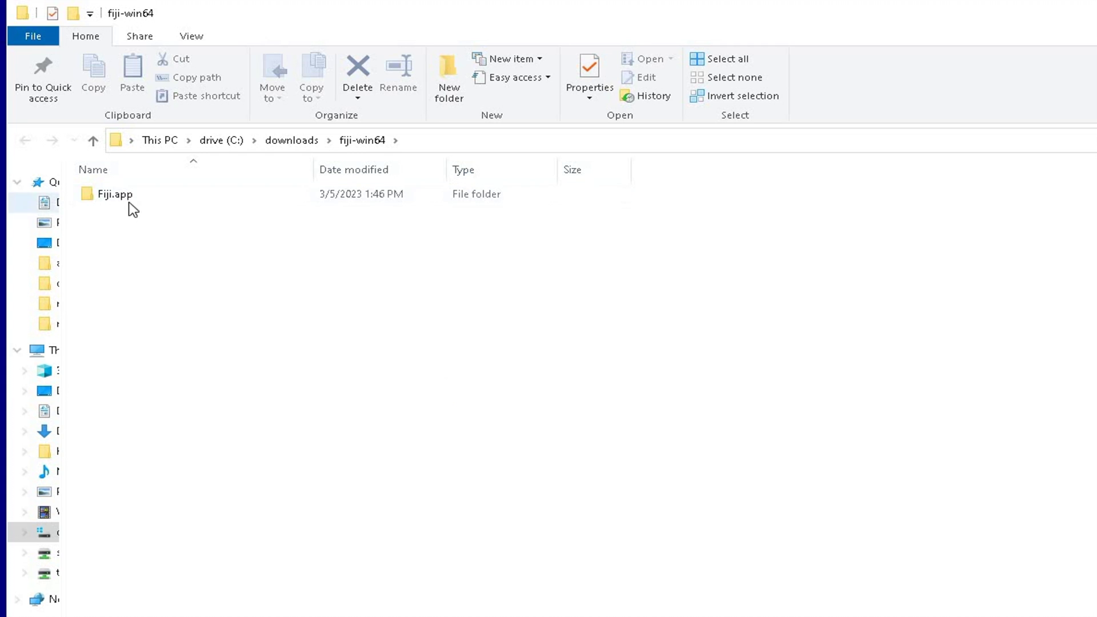
Open the Fiji.app folder and start the ImageJ-win64 application
click(153, 200)
double_click(152, 200)
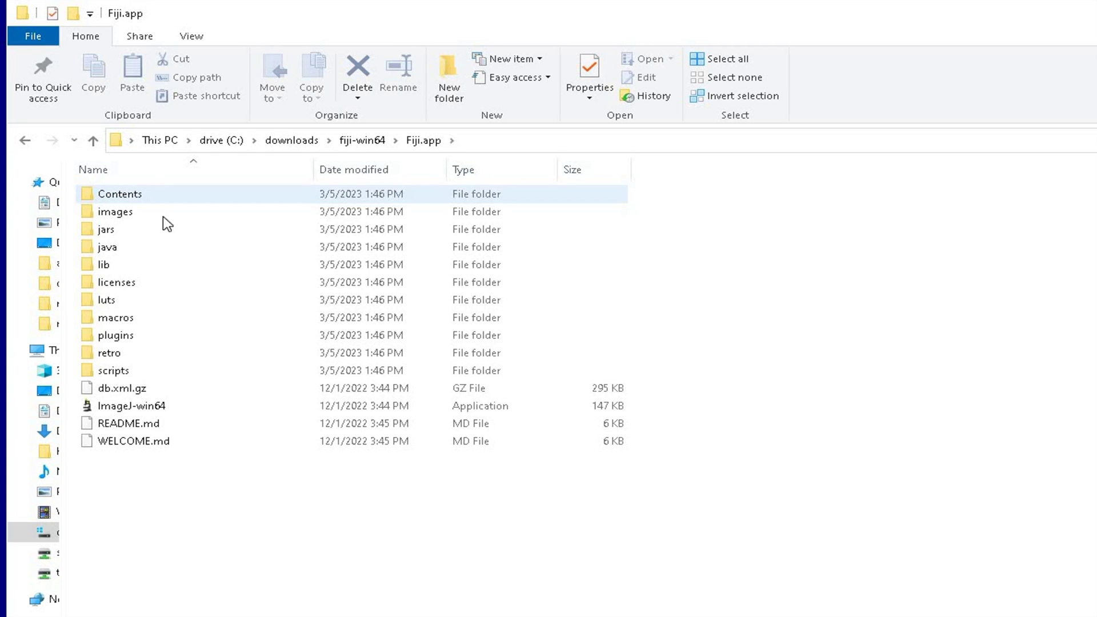
double_click(190, 407)
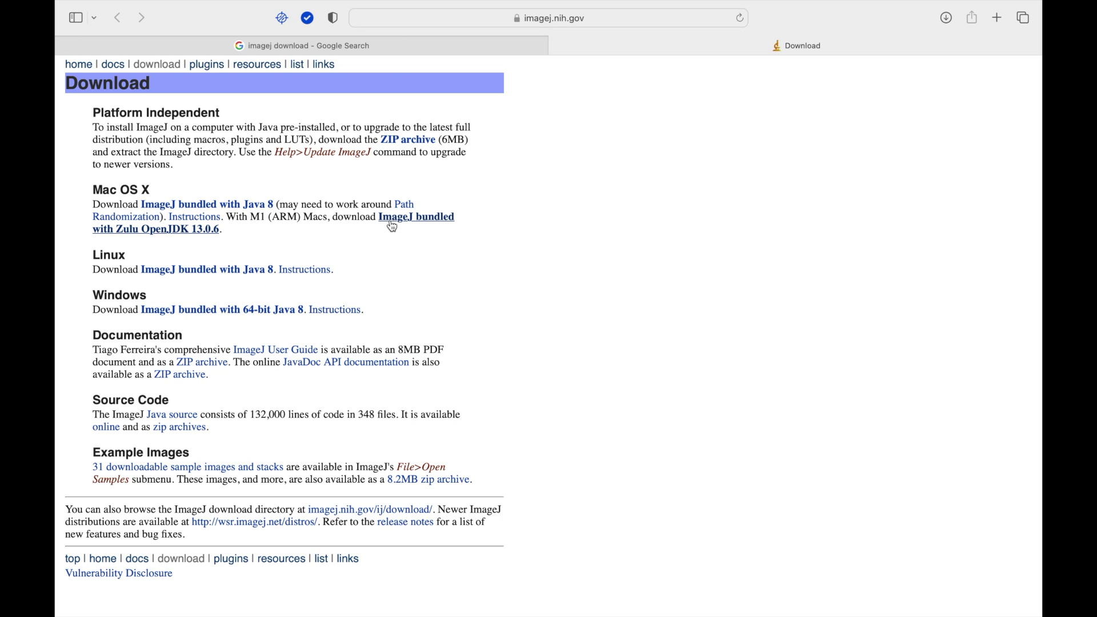
Download the Mac OS X ImageJ bundle with Java 8 and drag ij153-osx-java8.zip onto the desktop
click(213, 213)
click(947, 18)
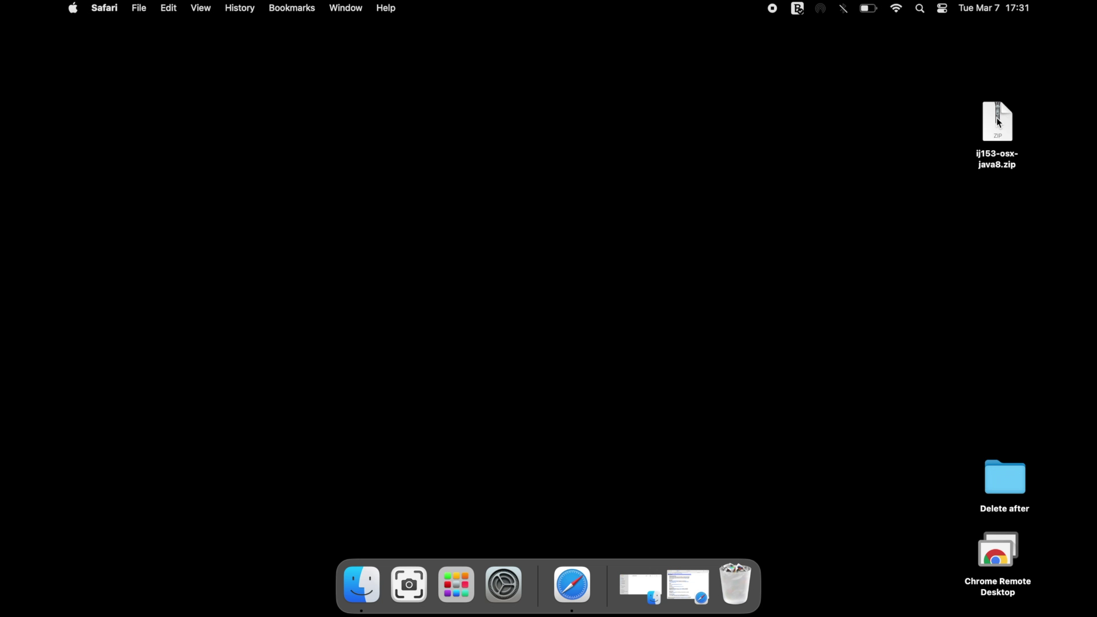
drag(999, 123, 426, 212)
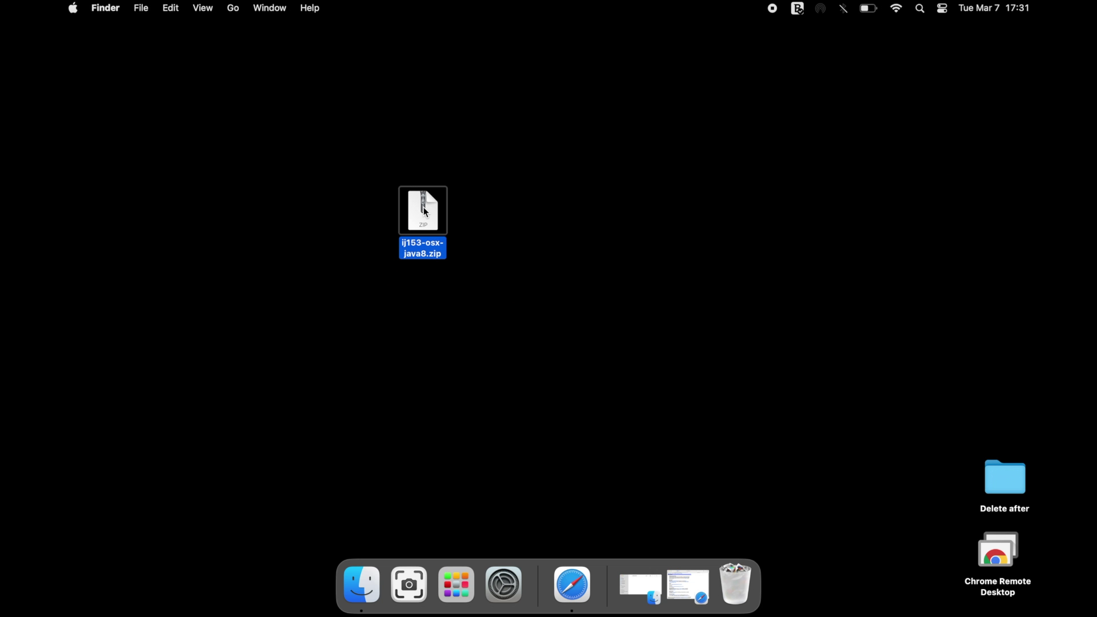
Copy ij153-osx-java8.zip into the untitled folder and expand it into the ImageJ app
right_click(431, 217)
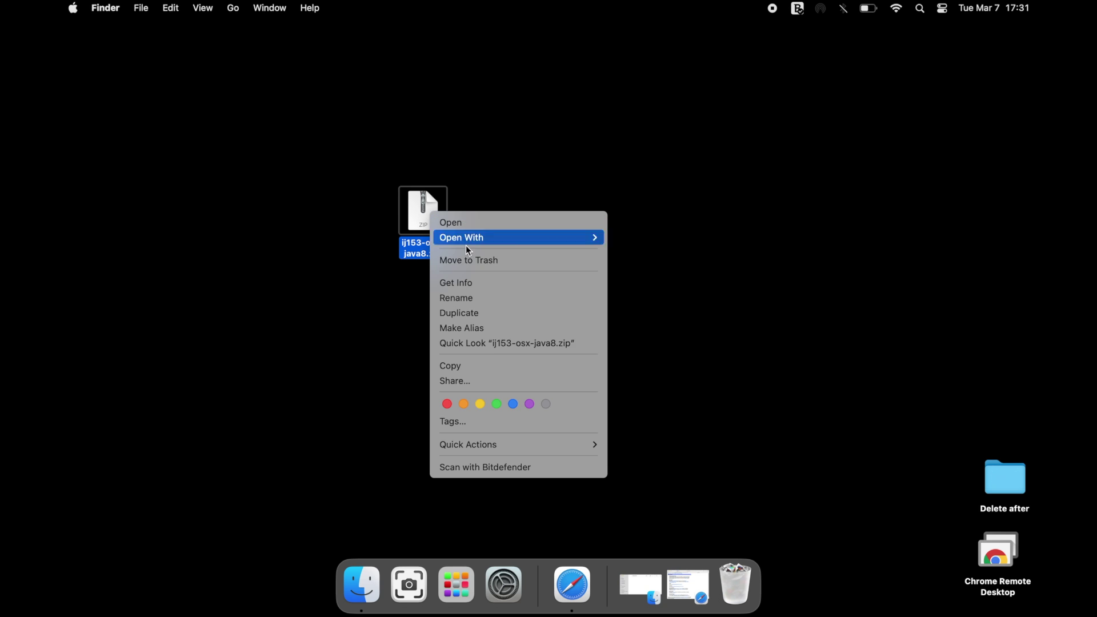
click(464, 364)
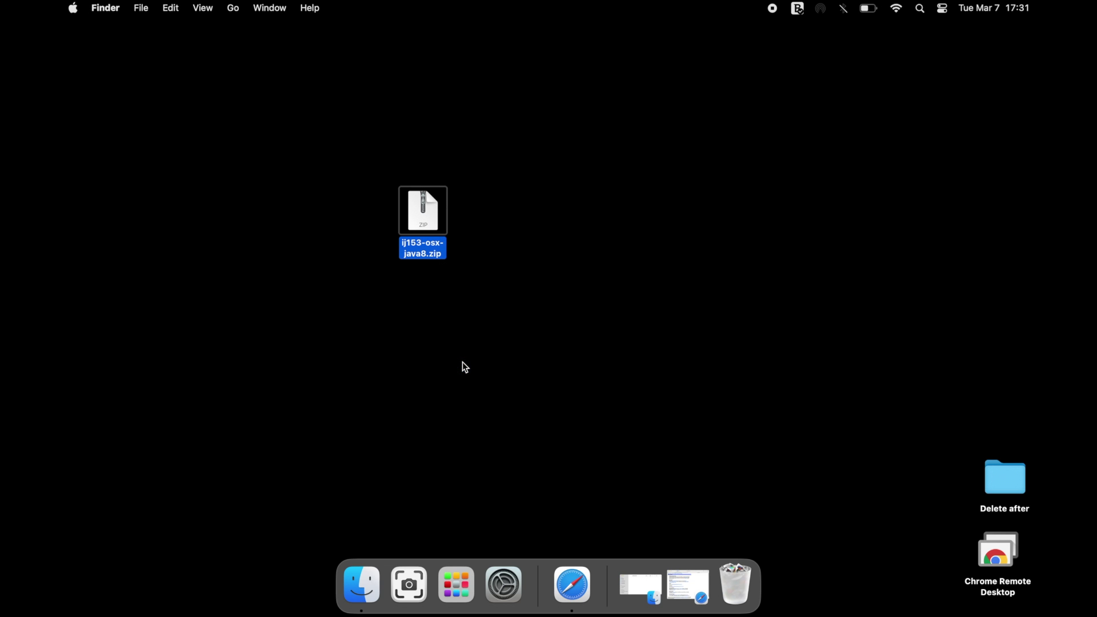
click(688, 596)
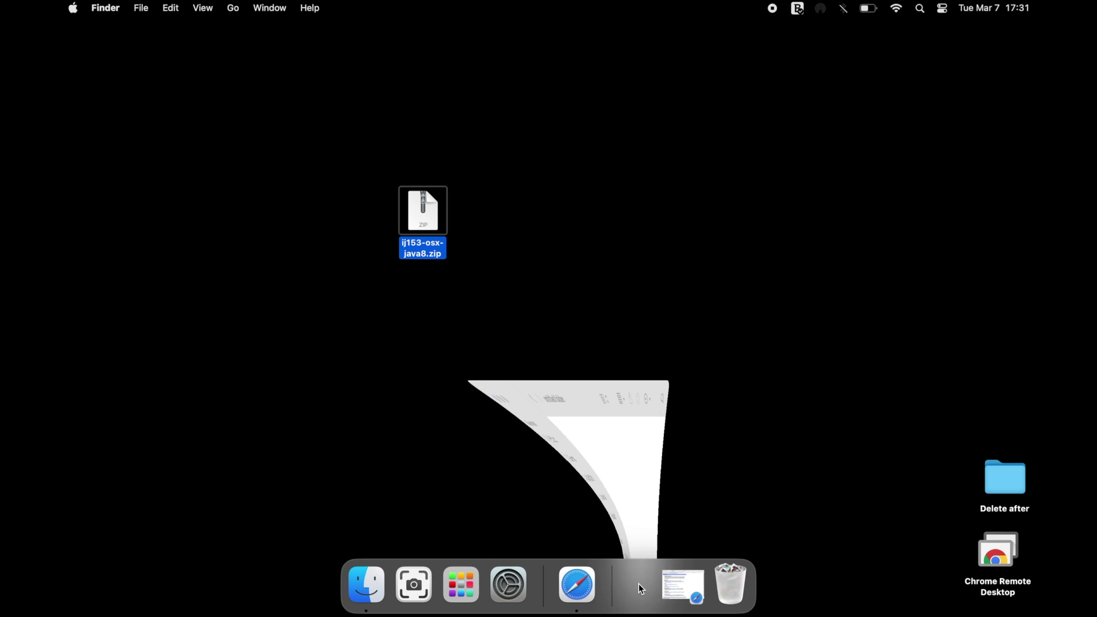
right_click(318, 157)
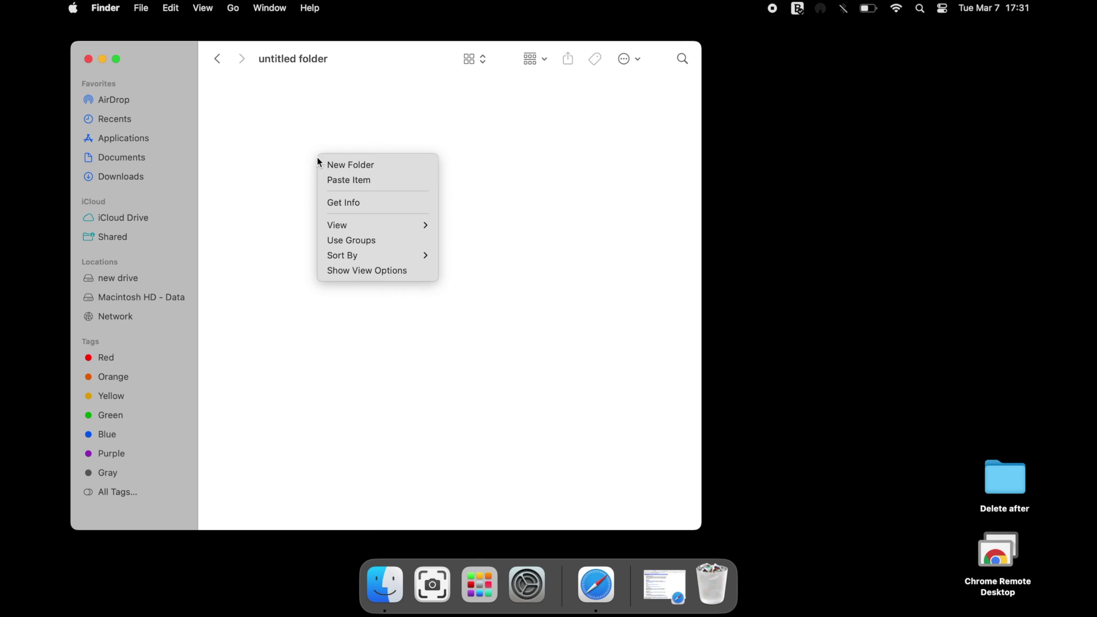
click(362, 182)
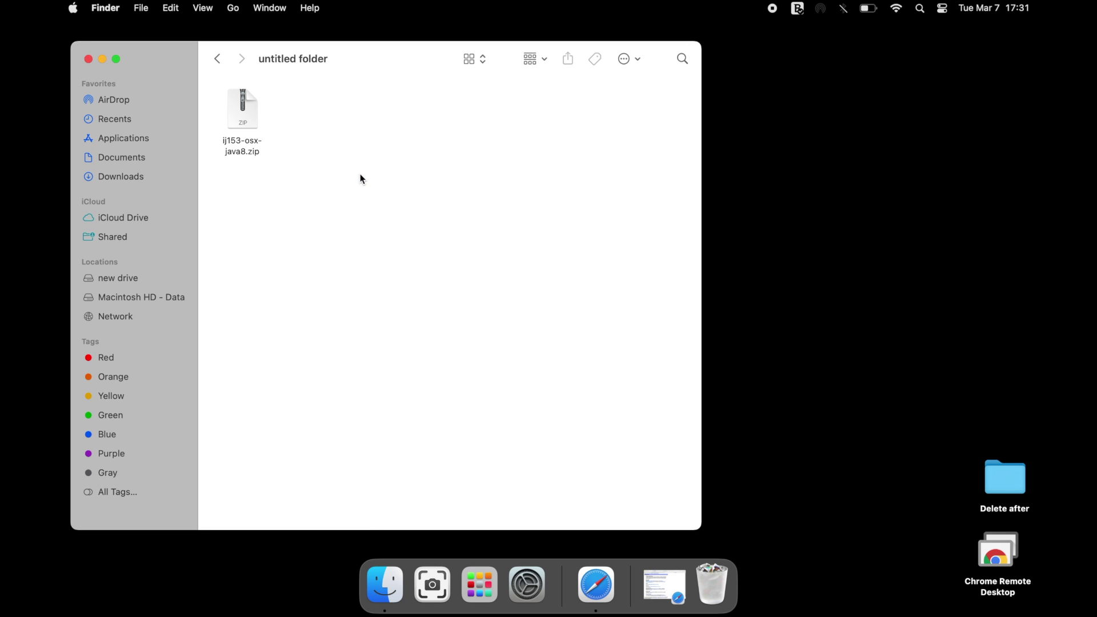
double_click(252, 112)
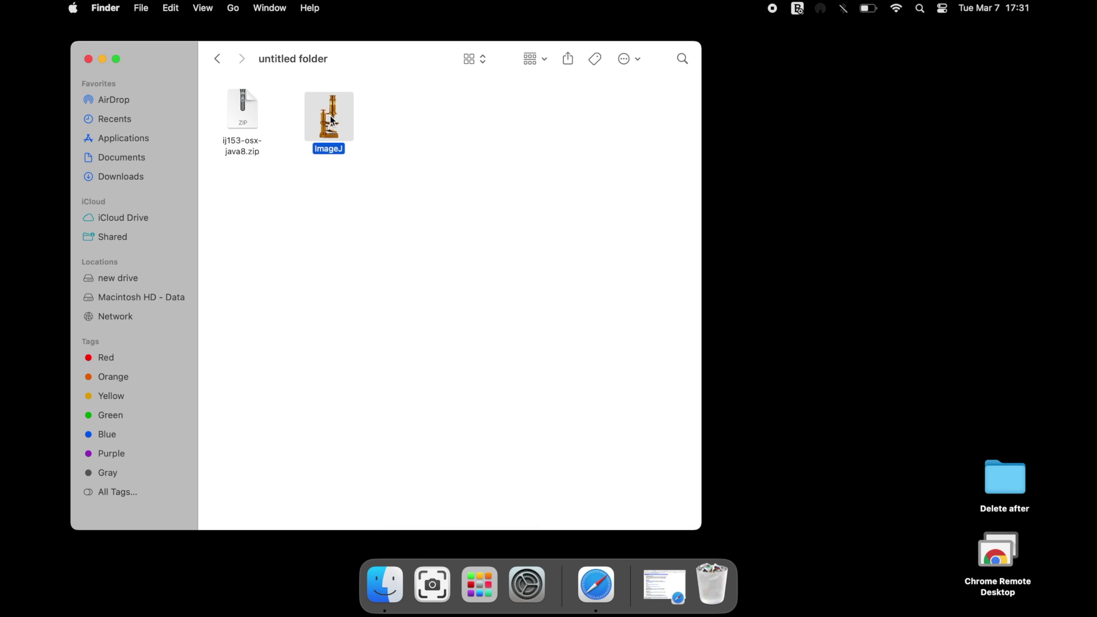
click(336, 127)
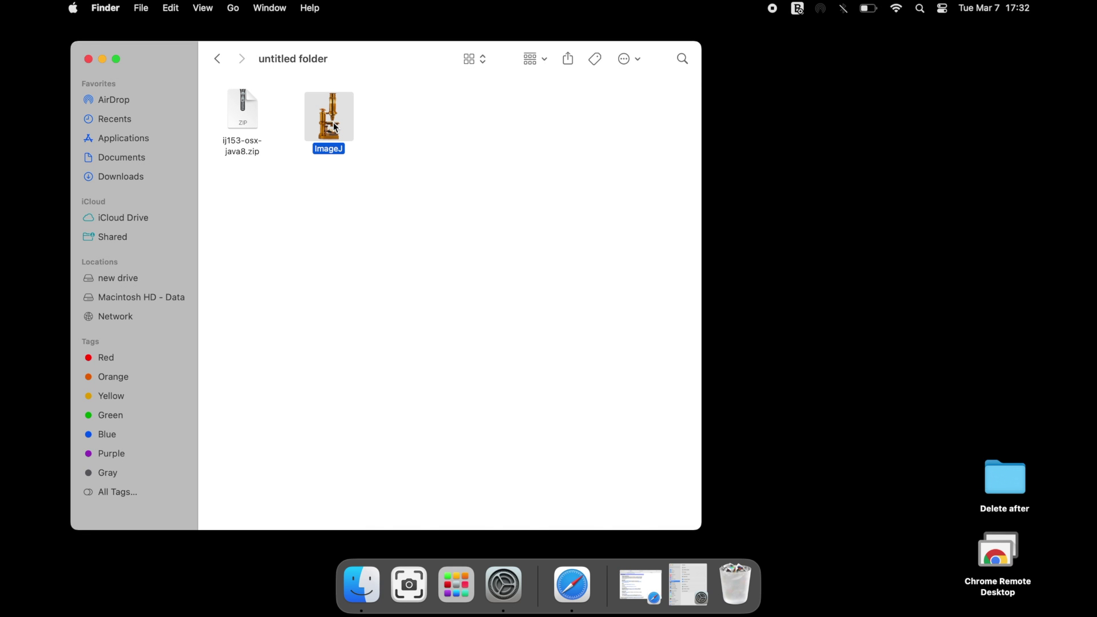
double_click(336, 127)
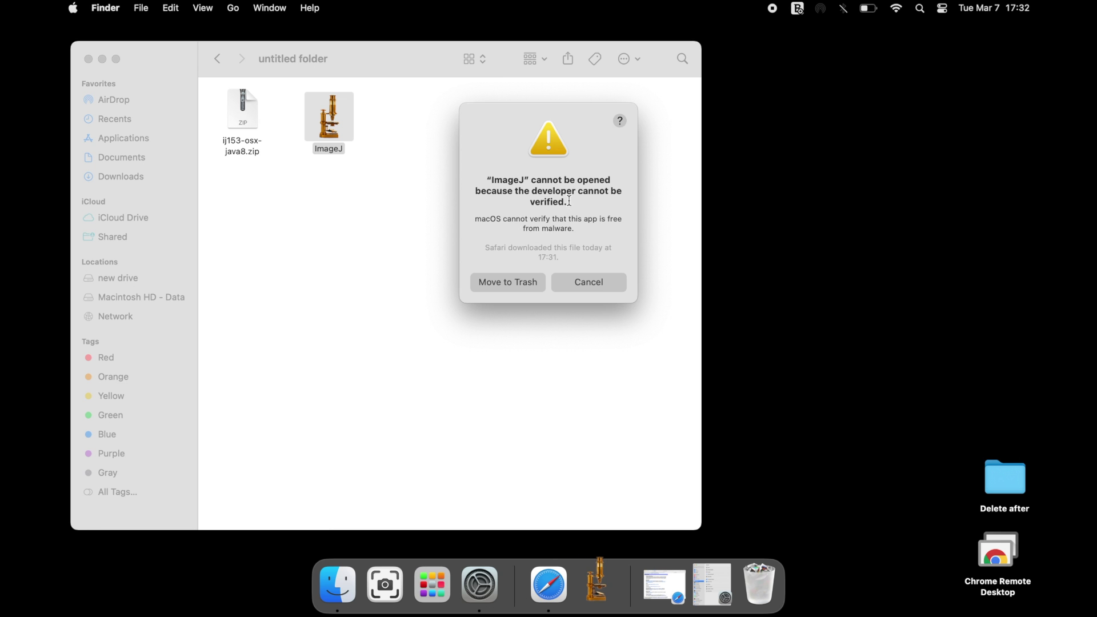
click(616, 286)
Show System Settings' Privacy & Security page, scrolled to the Security notice about blocked ImageJ
click(504, 594)
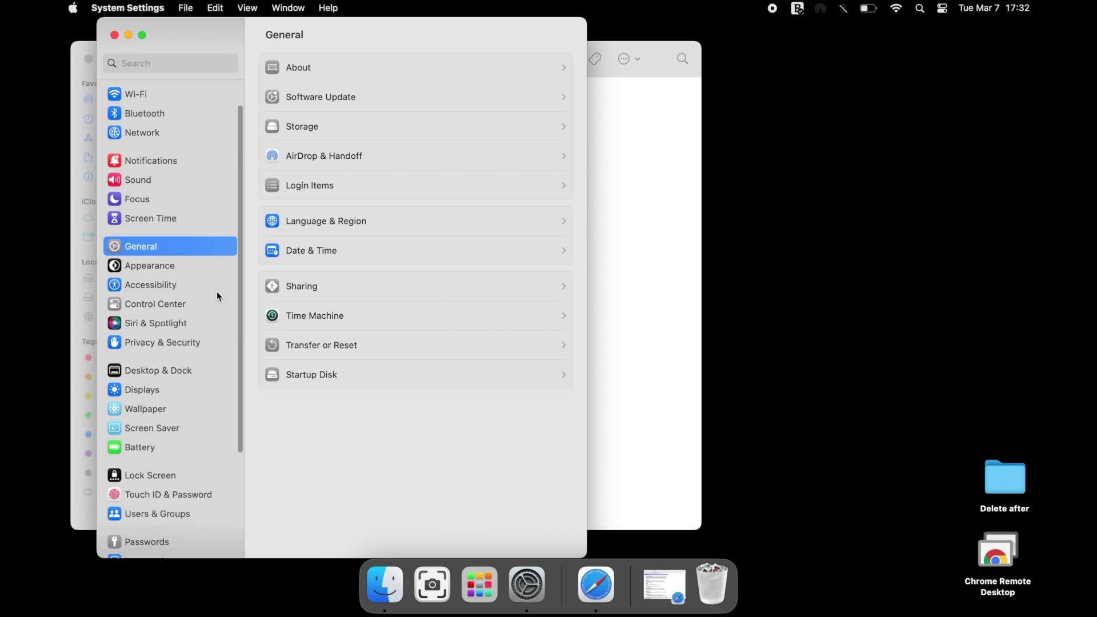
scroll(225, 252, down, 5)
click(199, 222)
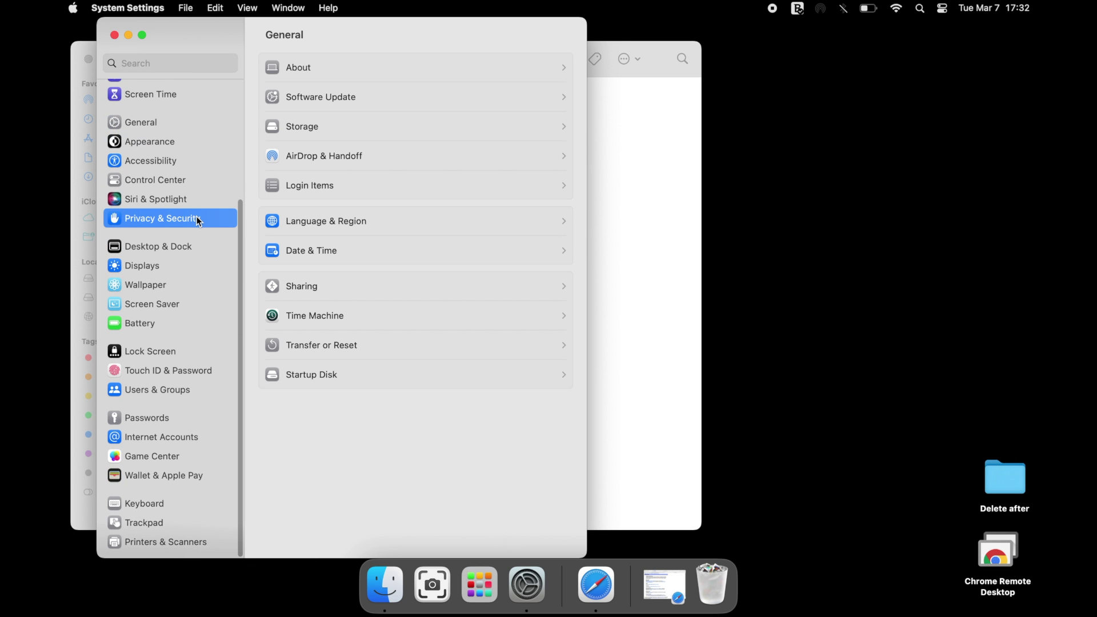
scroll(384, 241, down, 5)
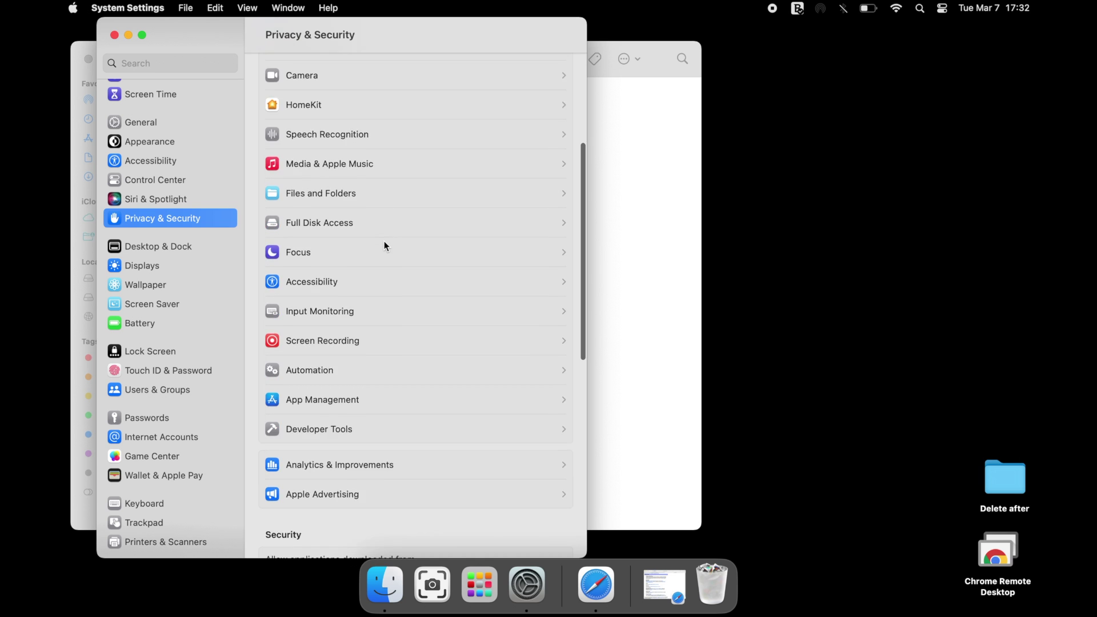
scroll(384, 242, down, 6)
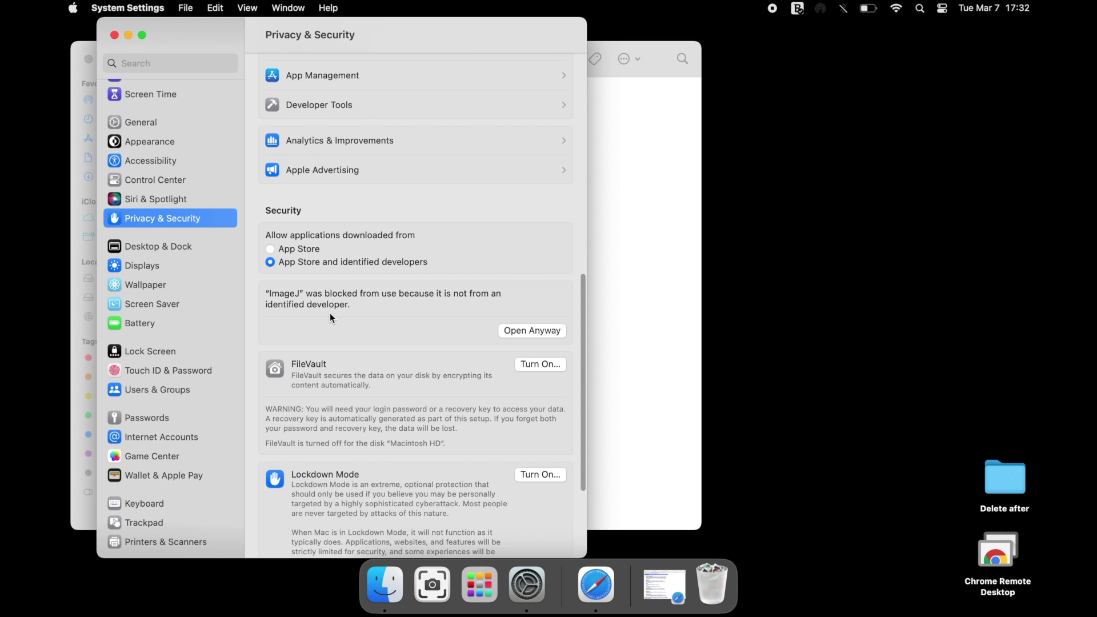
Allow ImageJ with Open Anyway, unlock using the administrator user name and password, and confirm opening it
click(542, 332)
text(nnnnnnn)
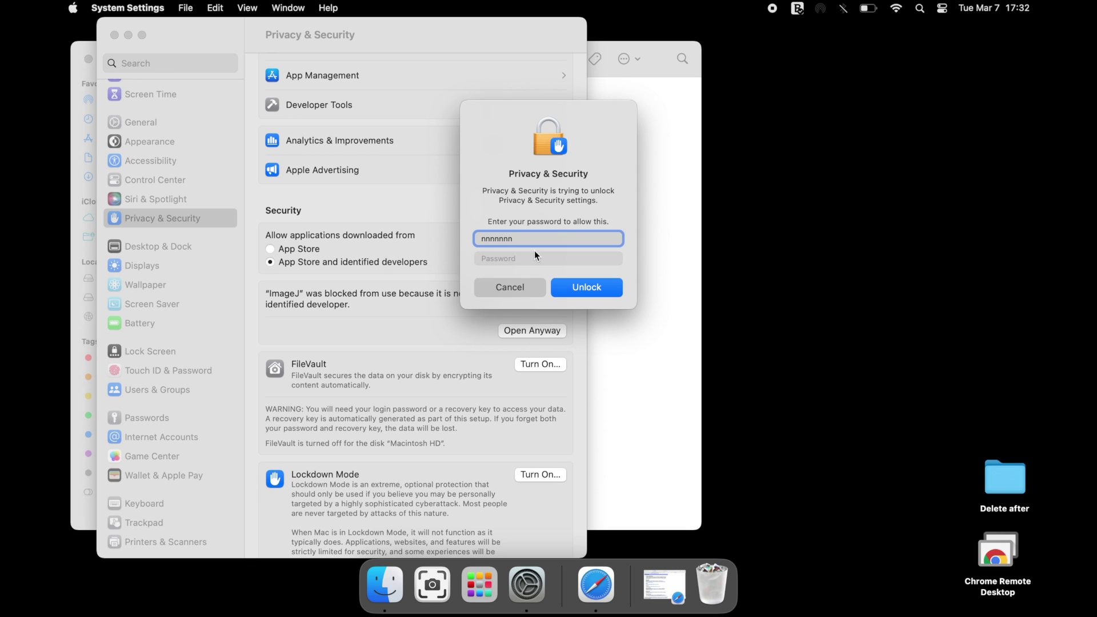
click(533, 258)
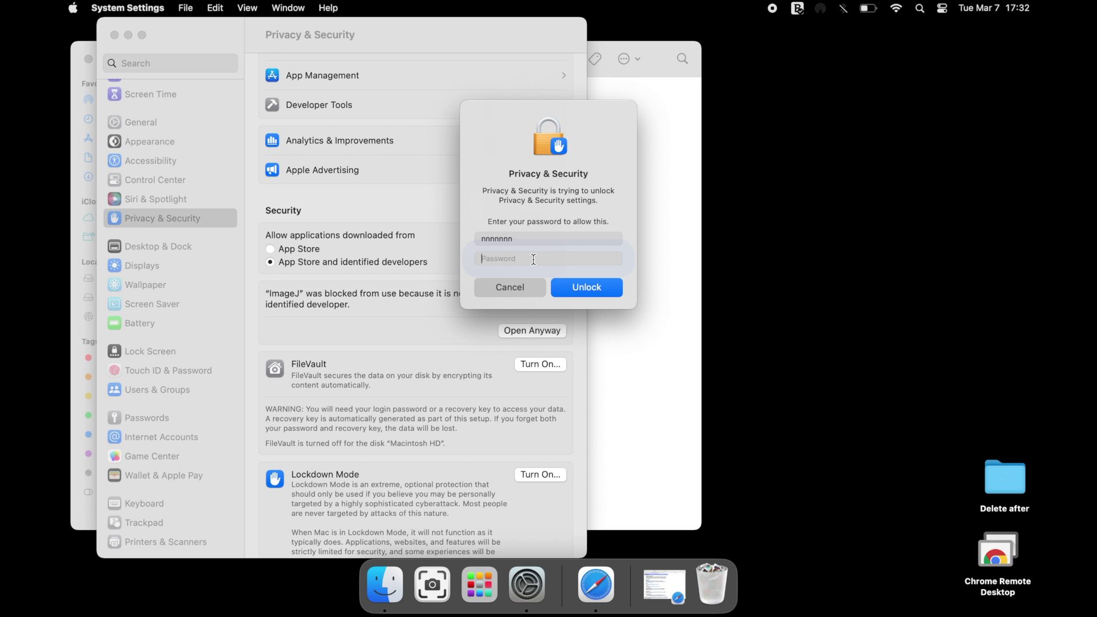
text(•••)
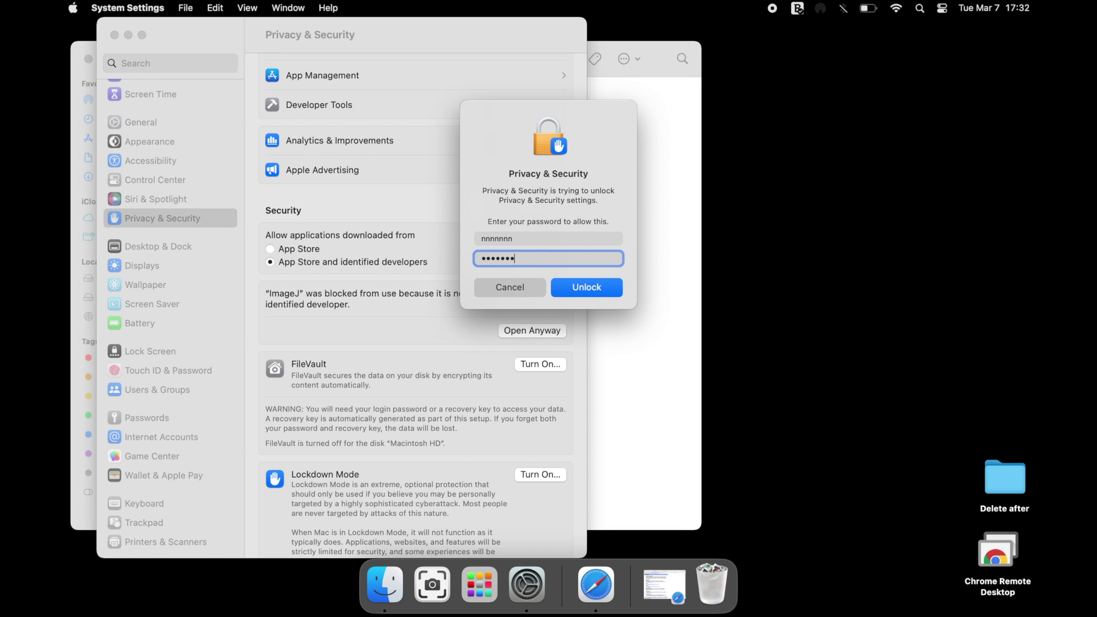
click(601, 289)
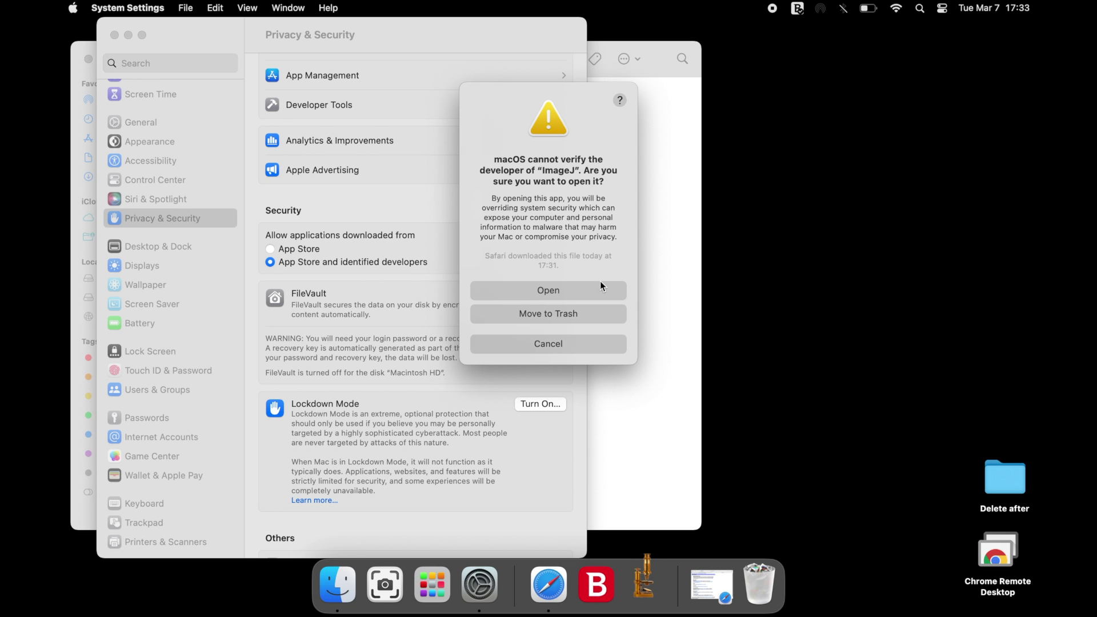
click(572, 290)
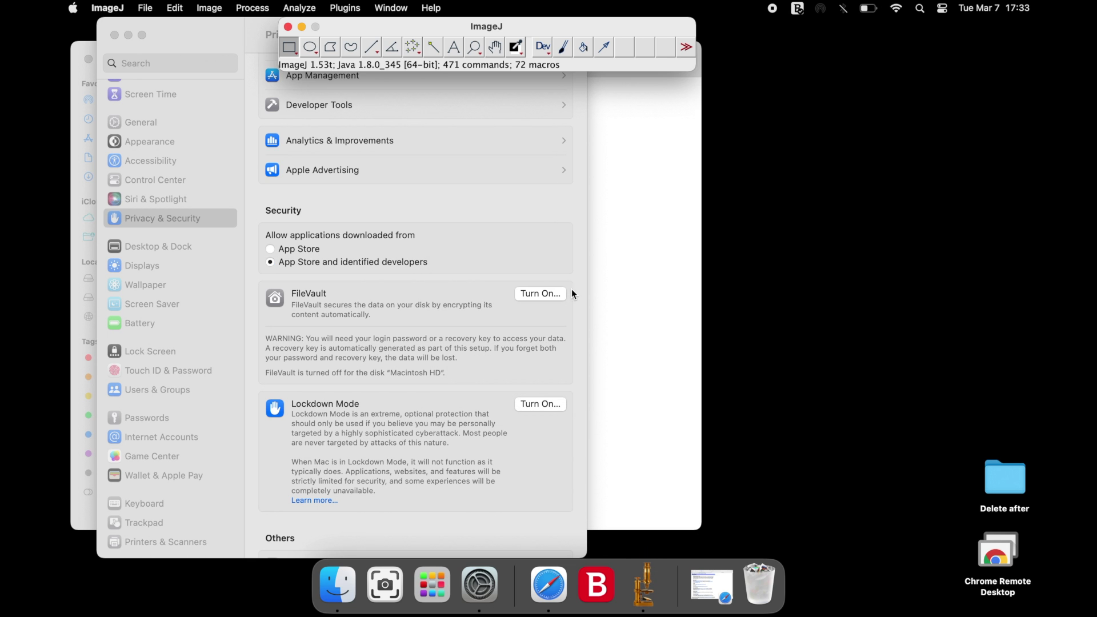
Close System Settings and Finder, move the ImageJ toolbar lower, and browse the Window and Help menus
click(115, 35)
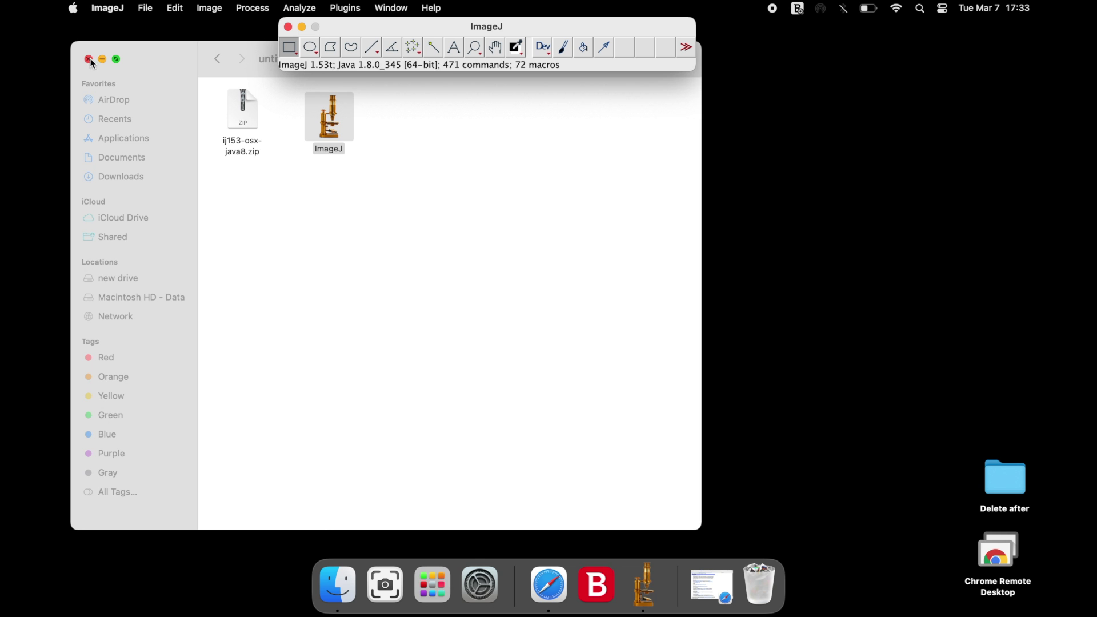
click(89, 60)
drag(428, 32, 415, 115)
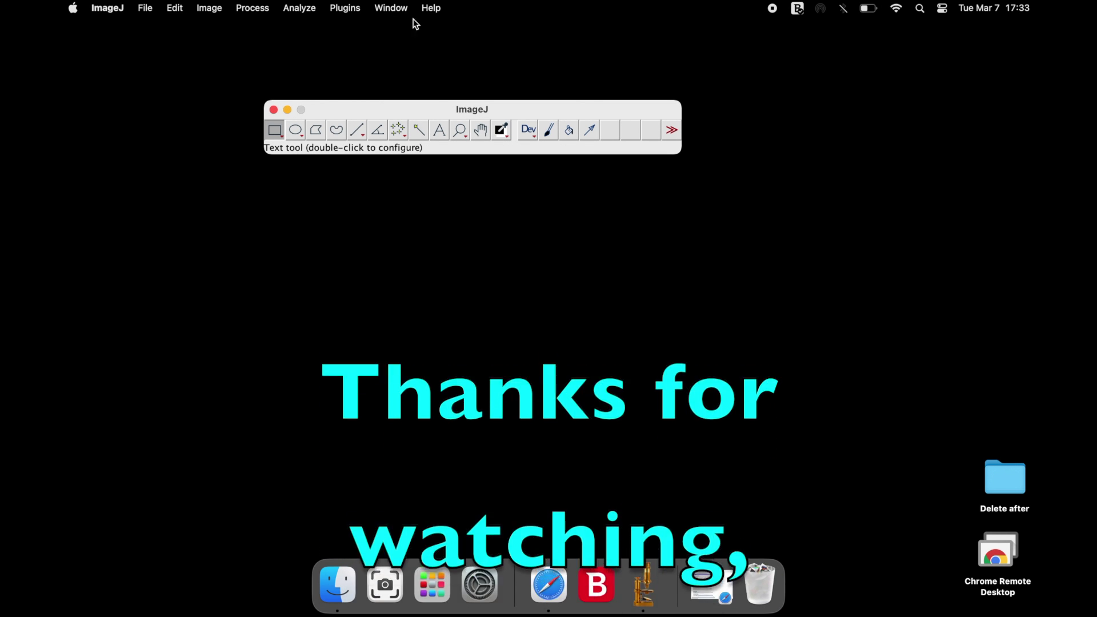
click(392, 8)
mouse_move(431, 8)
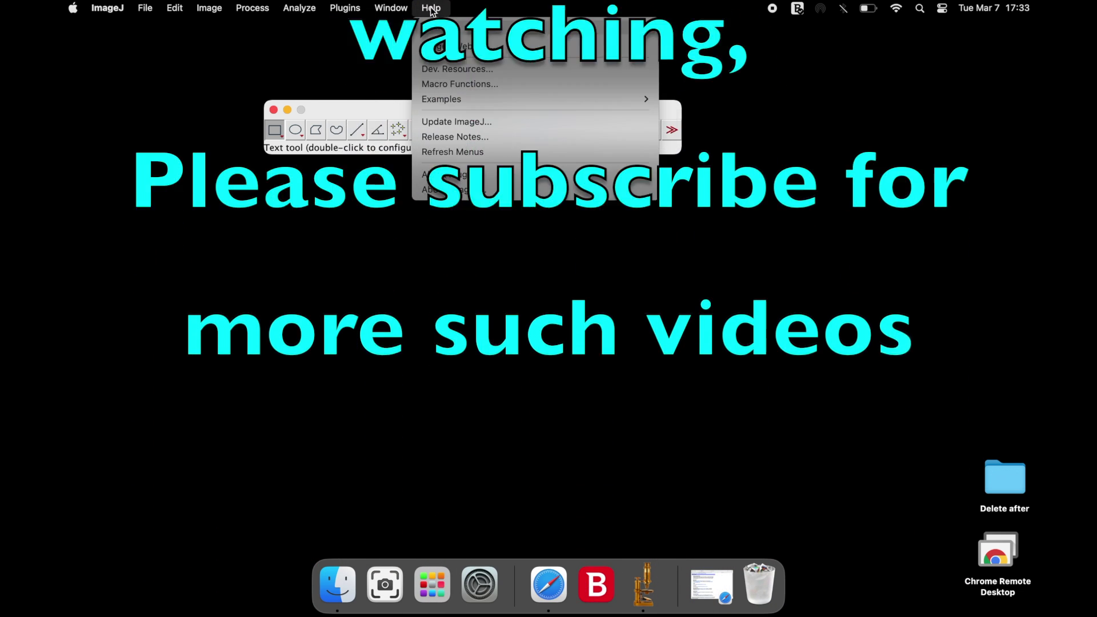